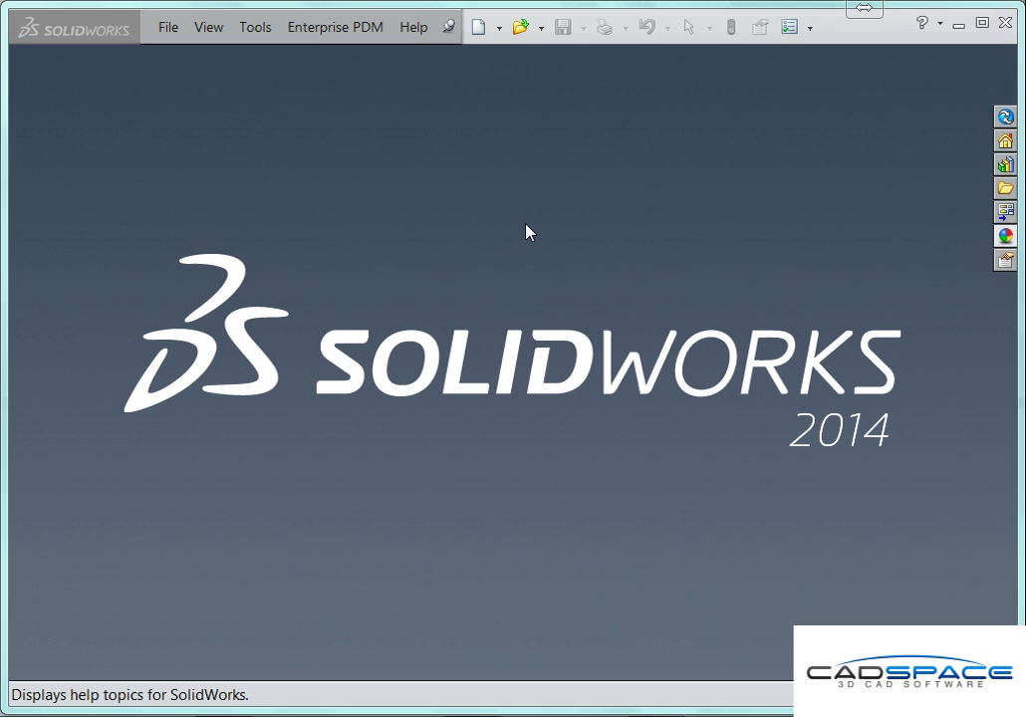
Create a new part from the Part template and select its Front Plane
left_click(169, 27)
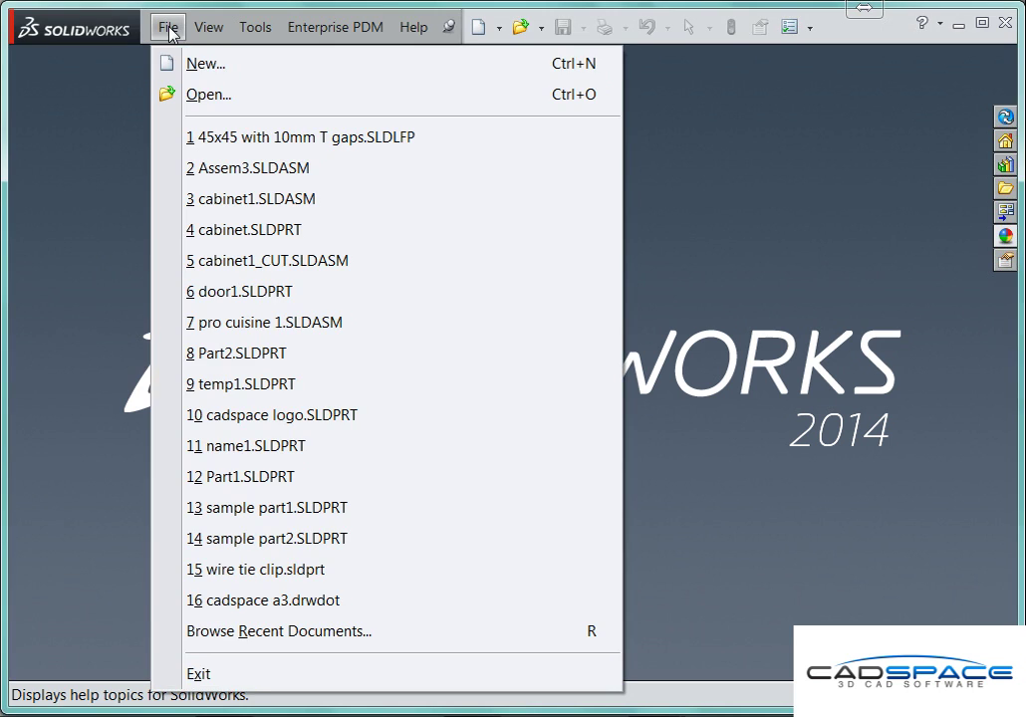
left_click(171, 63)
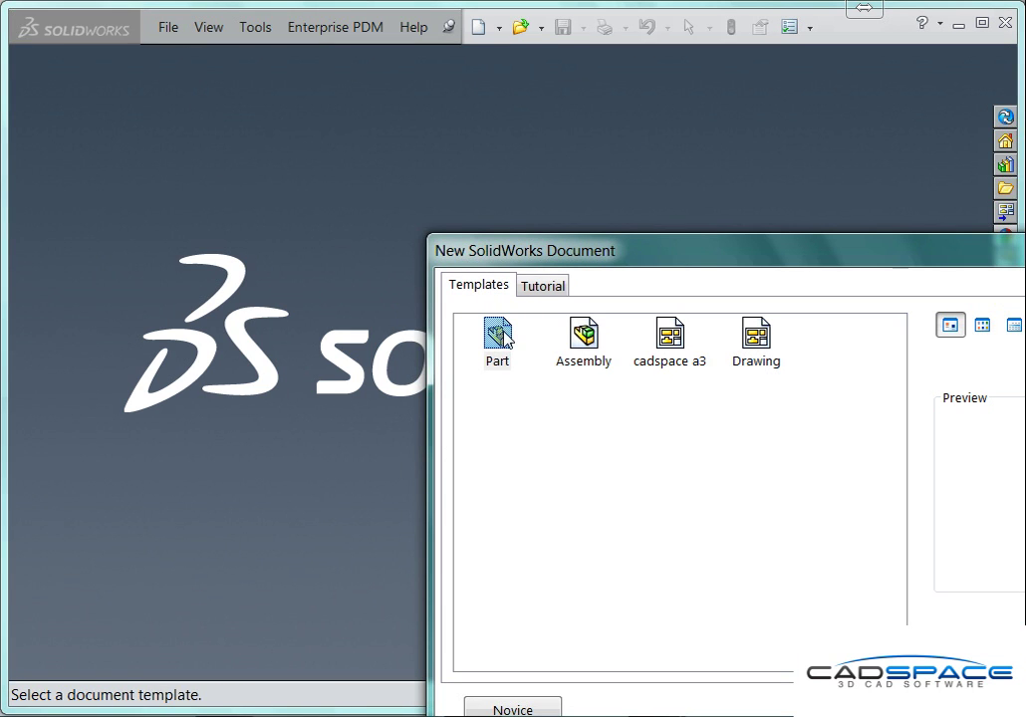
double_click(497, 340)
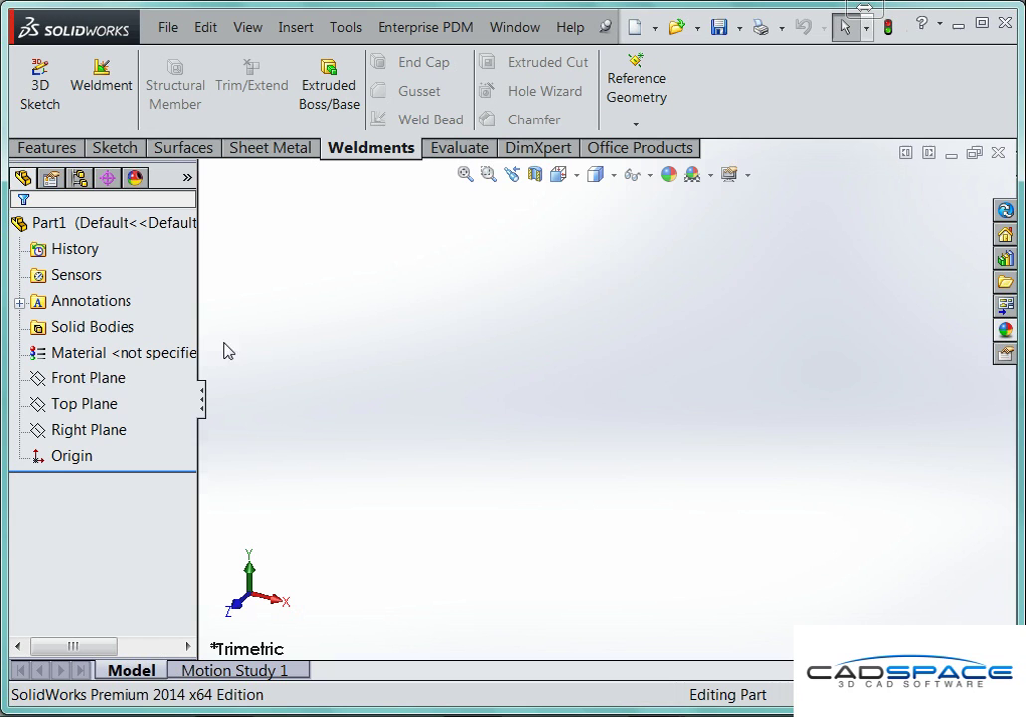
left_click(114, 381)
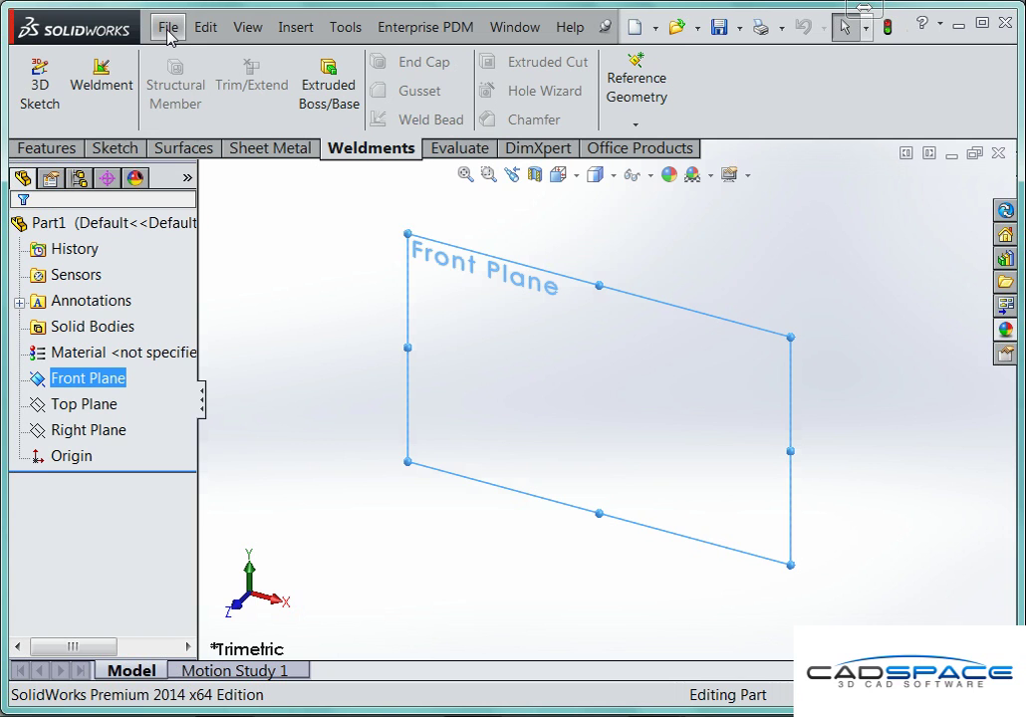
Import the Rexroth 45x45 extrusion DXF as a 2D sketch with dimensions and 0.1 merge distance
left_click(291, 33)
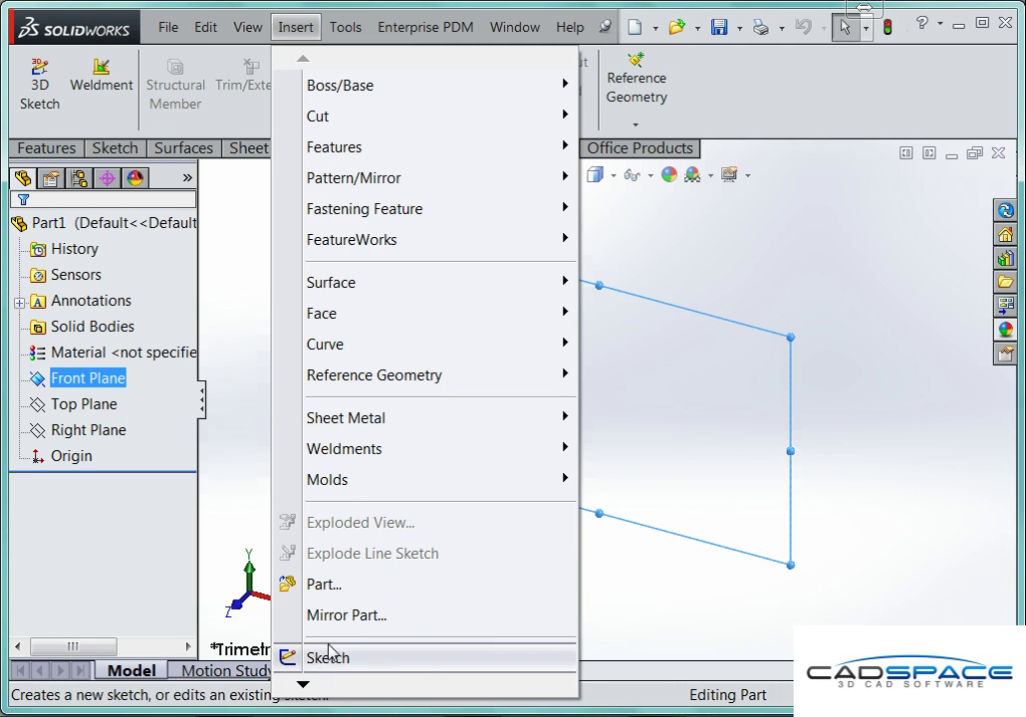
mouse_move(316, 691)
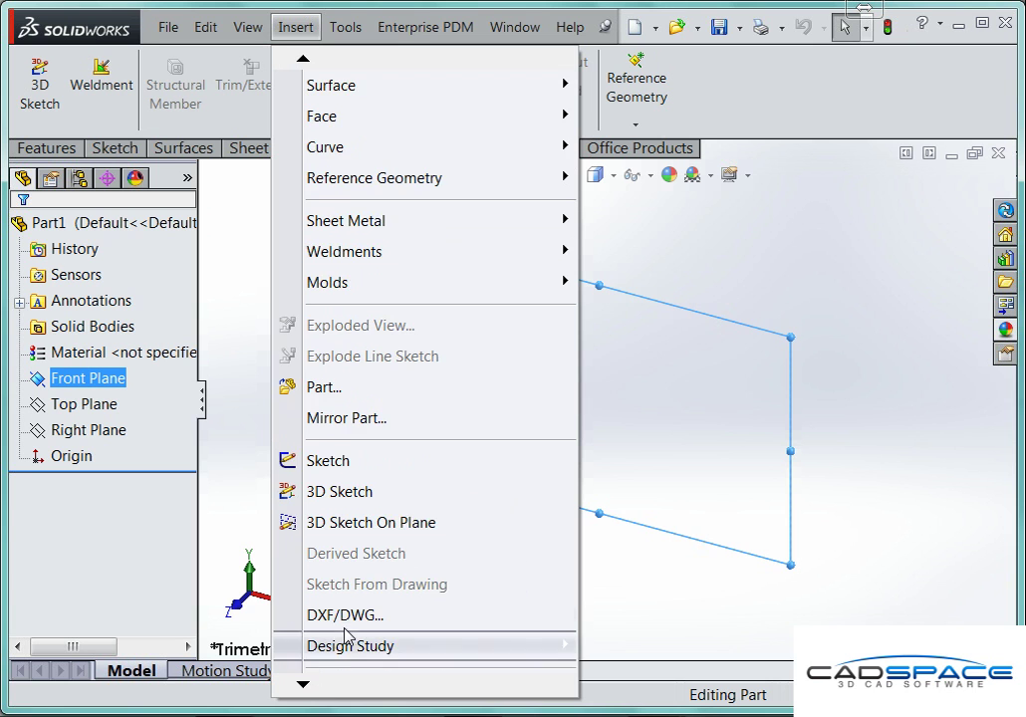
left_click(351, 615)
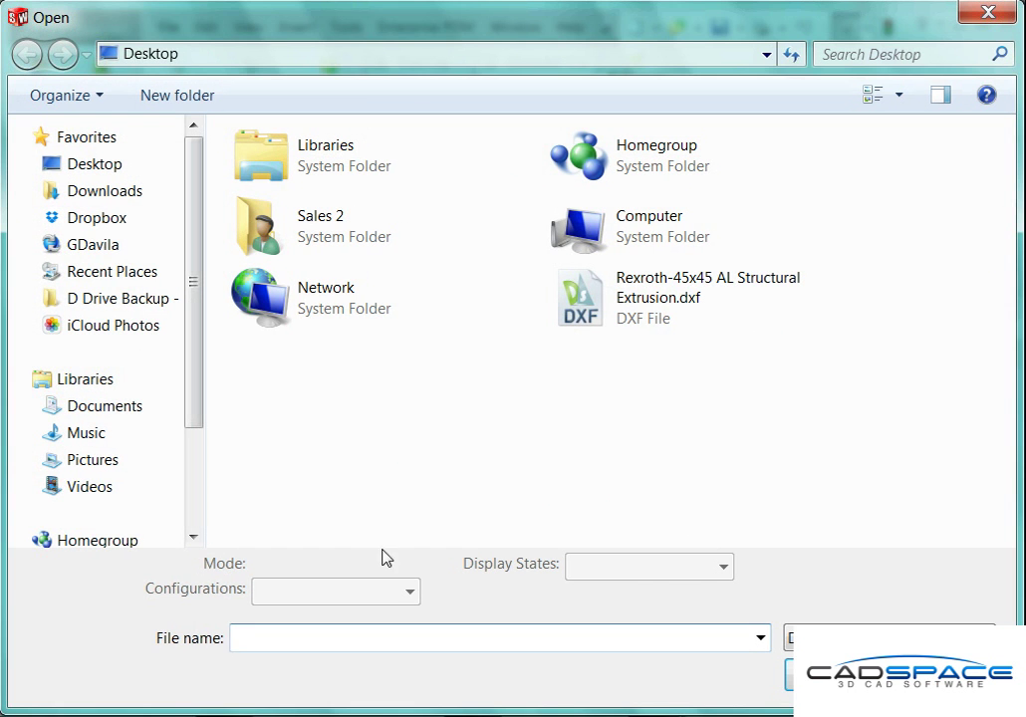
double_click(683, 316)
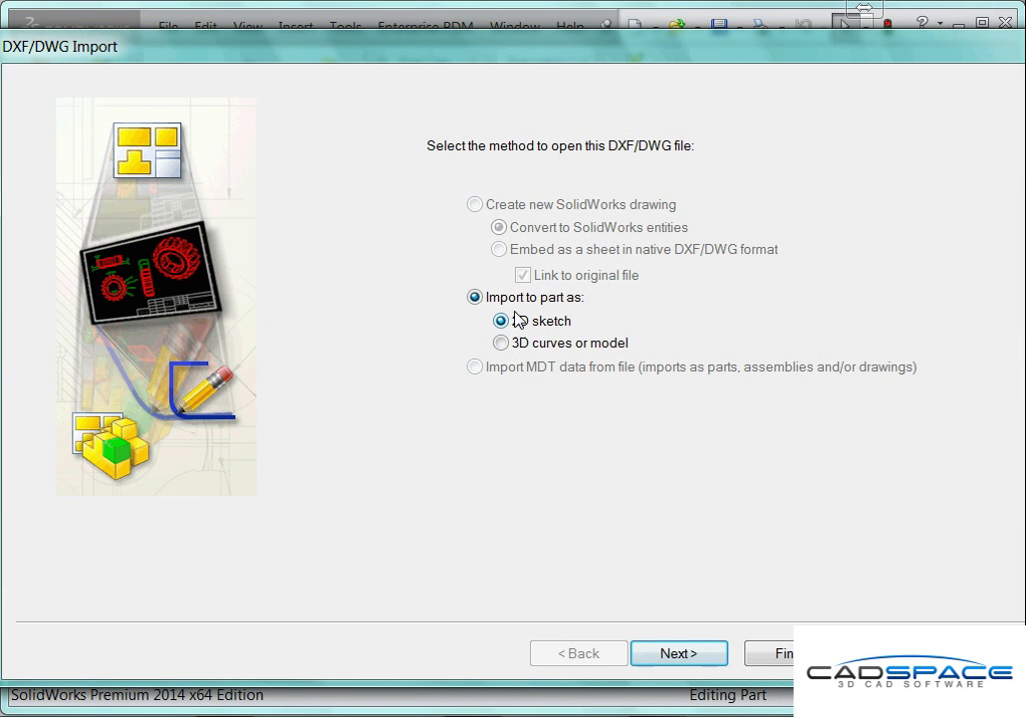
left_click(674, 653)
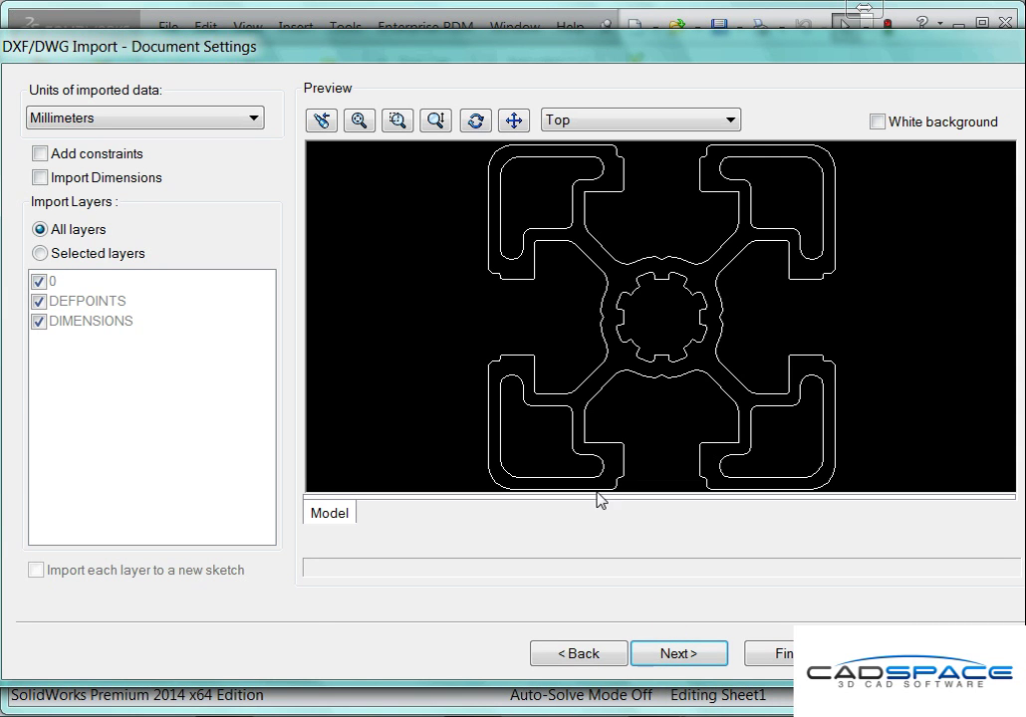
left_click(109, 182)
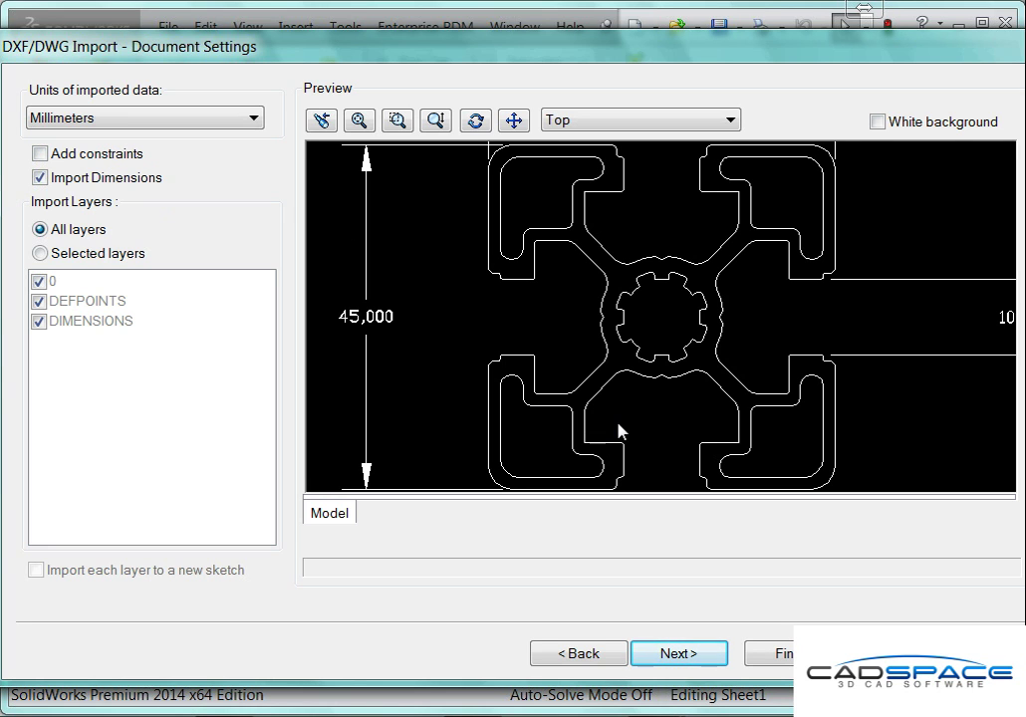
left_click(689, 657)
left_click(165, 132)
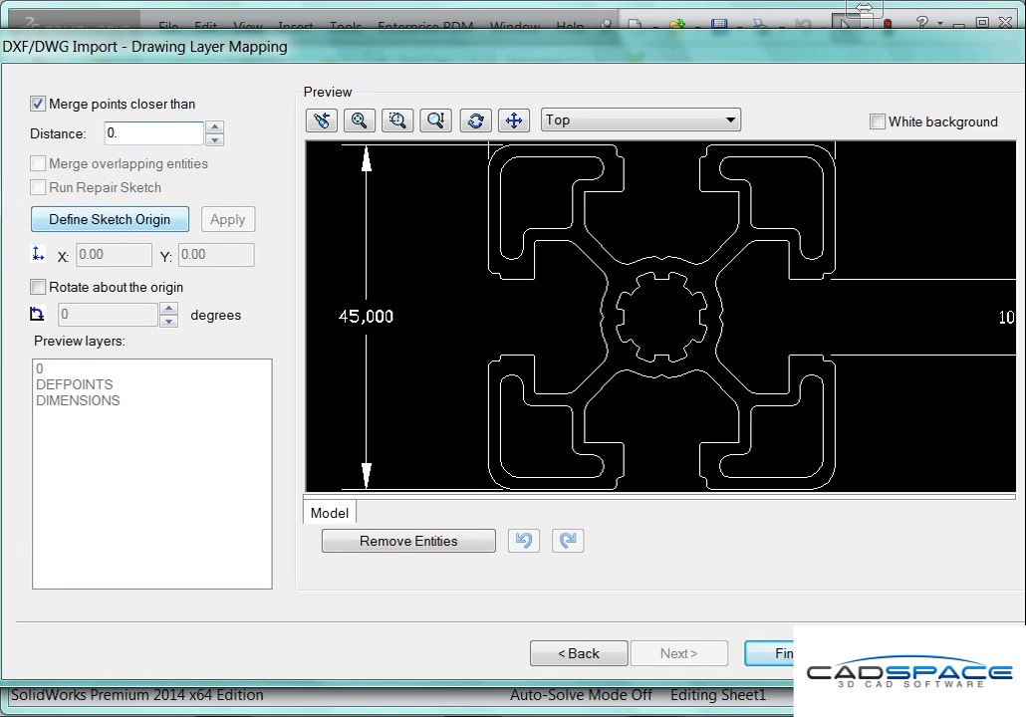
left_click(782, 660)
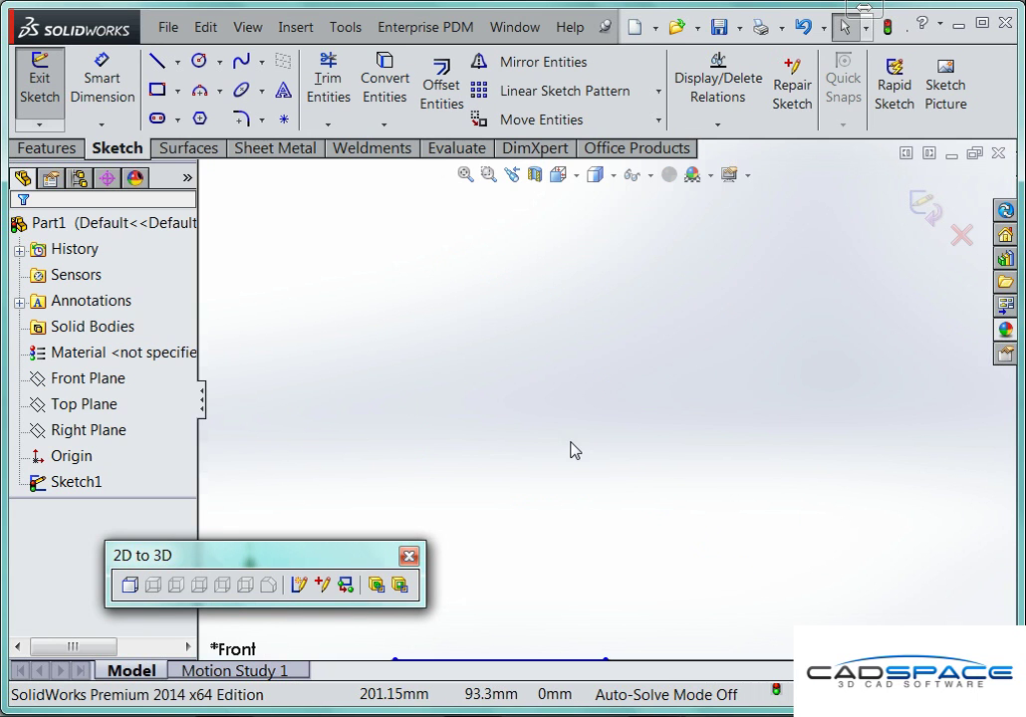
Move the whole imported profile from its centre onto the sketch origin and exit Sketch1
left_click(408, 556)
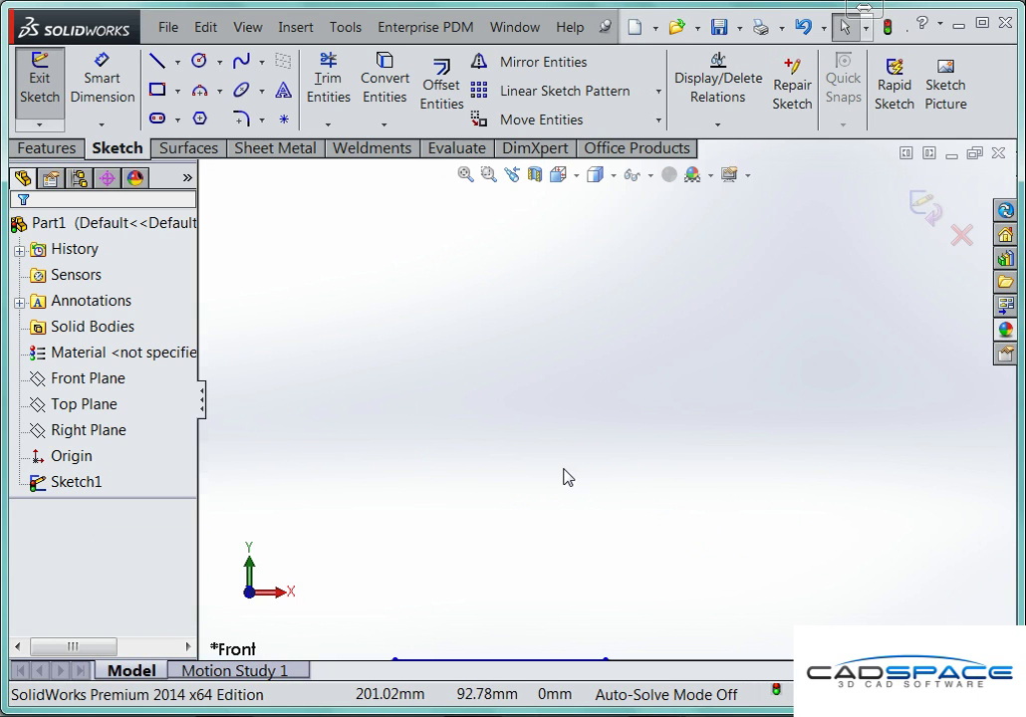
key("f")
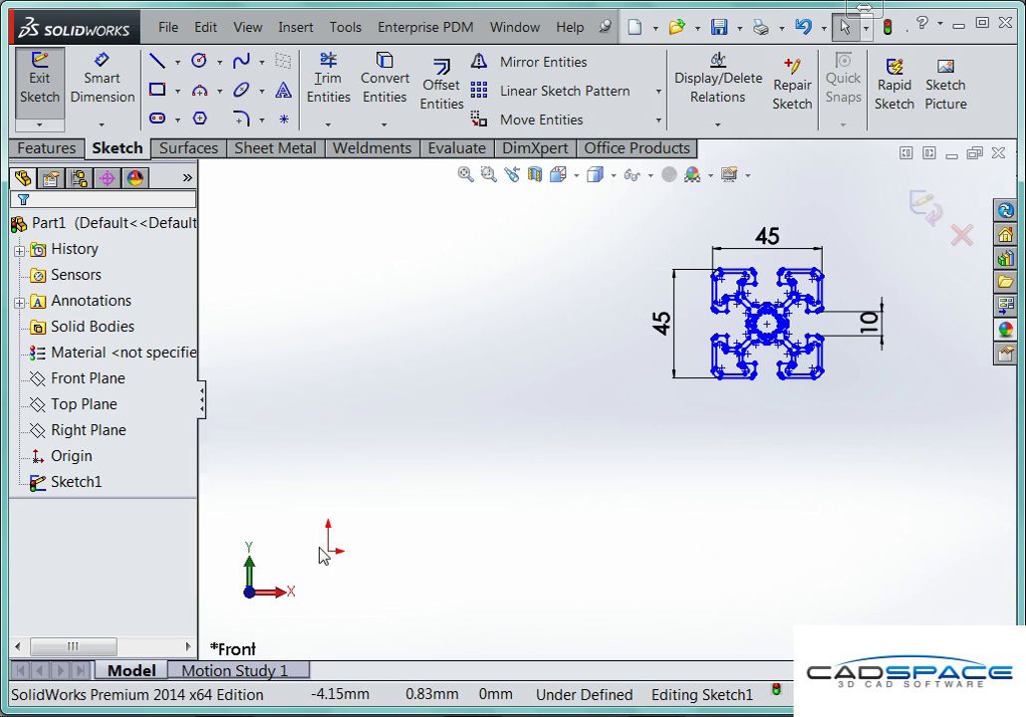
left_click(538, 120)
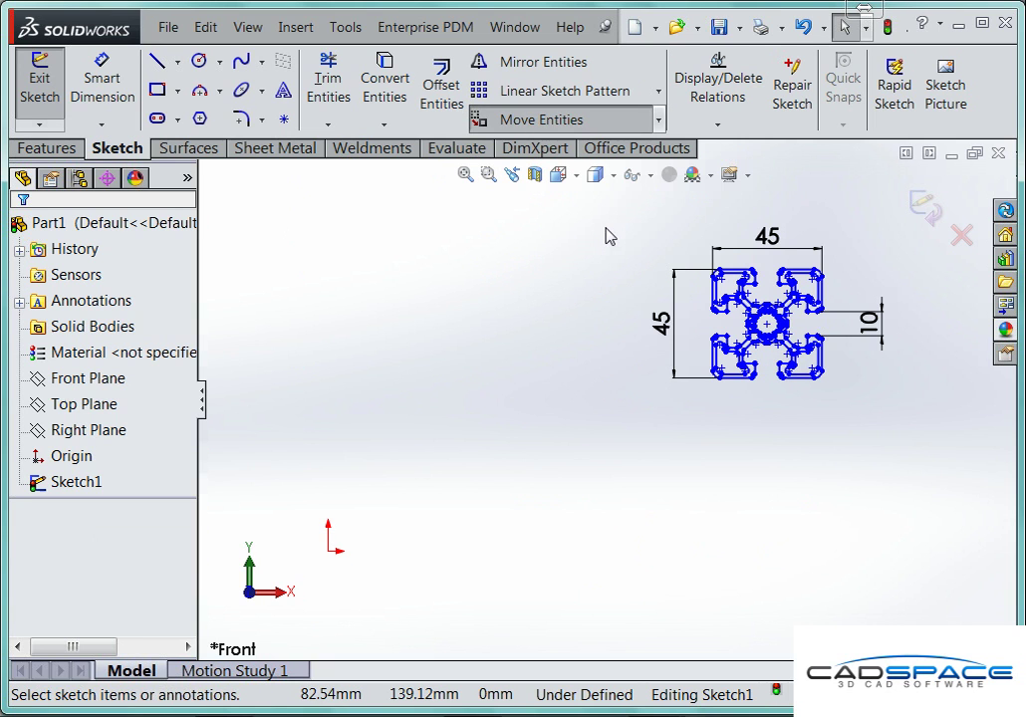
left_click_drag(607, 223, 865, 430)
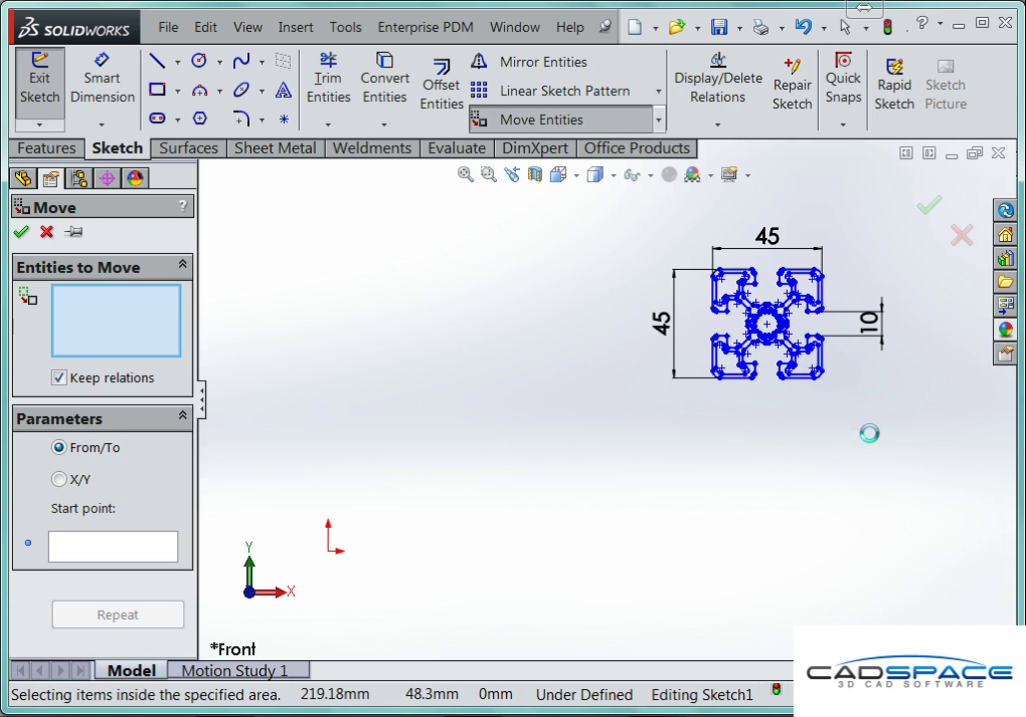
left_click(150, 545)
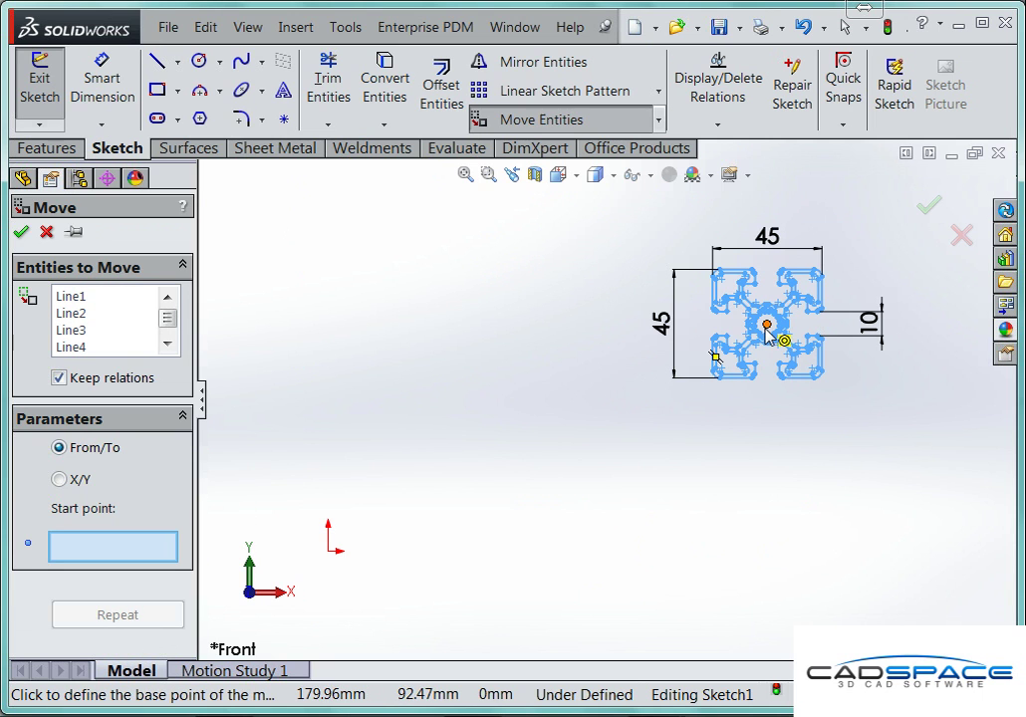
left_click(320, 567)
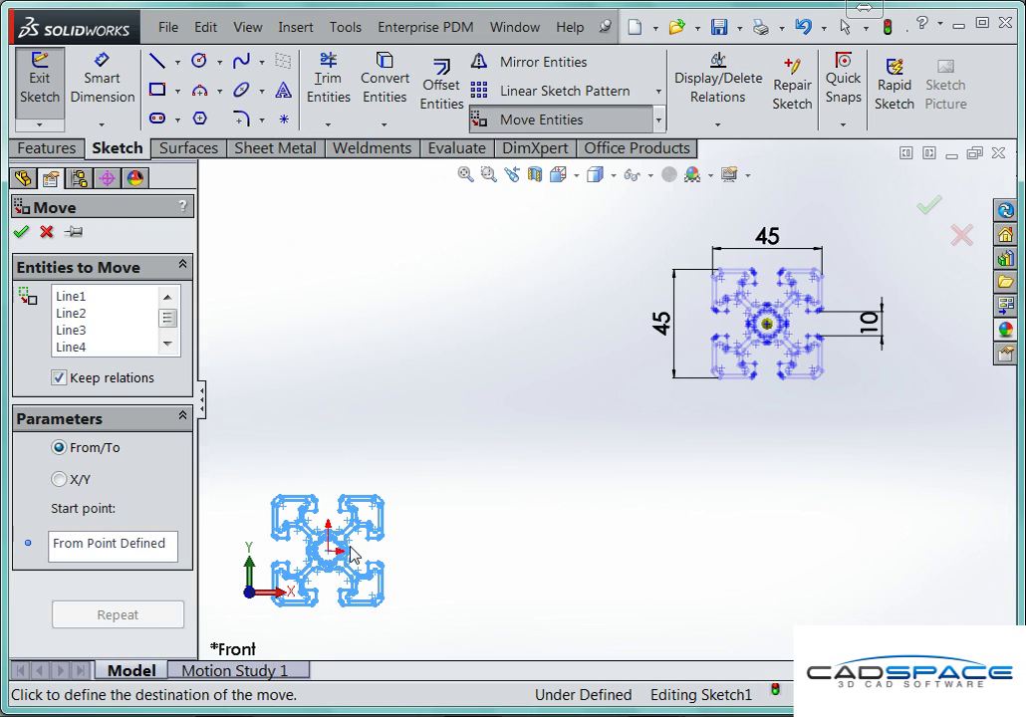
left_click(332, 549)
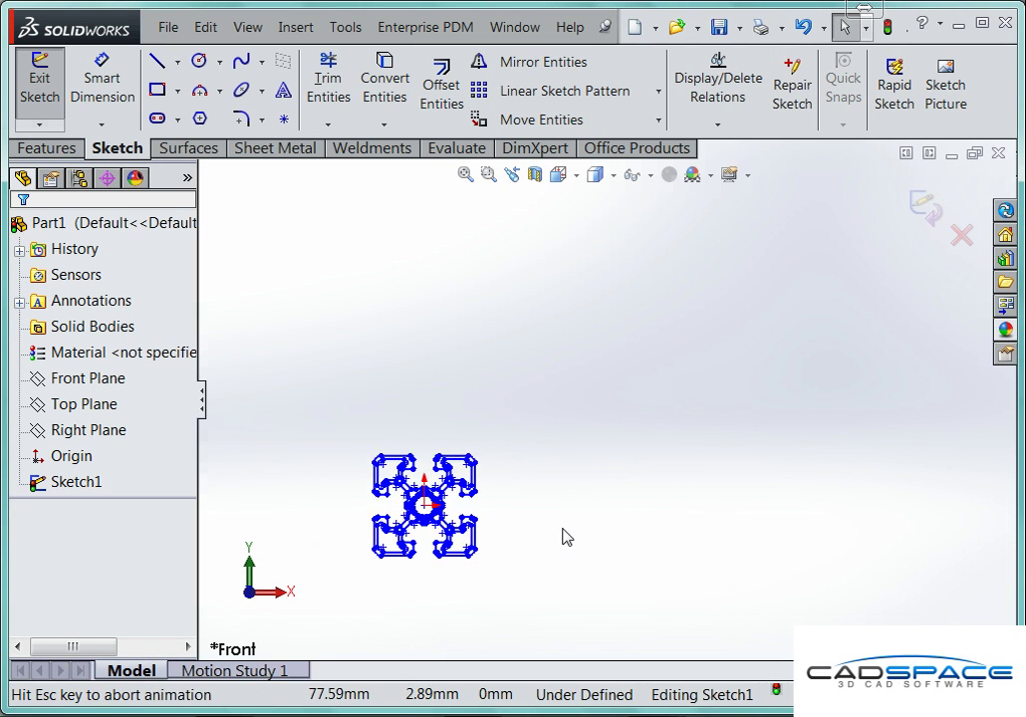
scroll(354, 574, "down", 4)
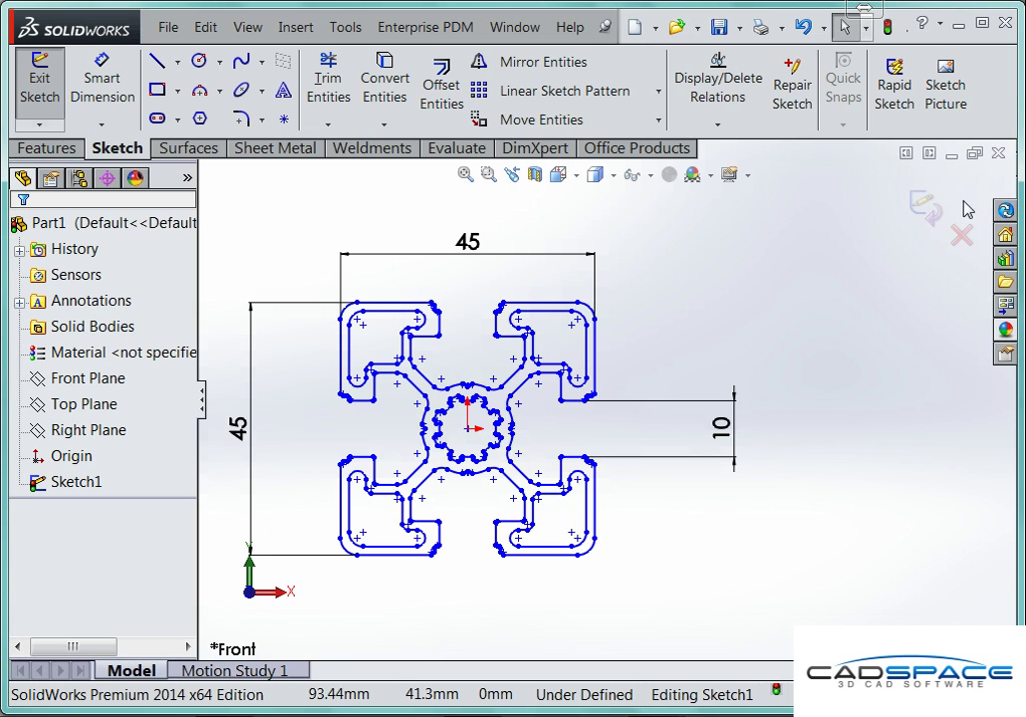
left_click(924, 208)
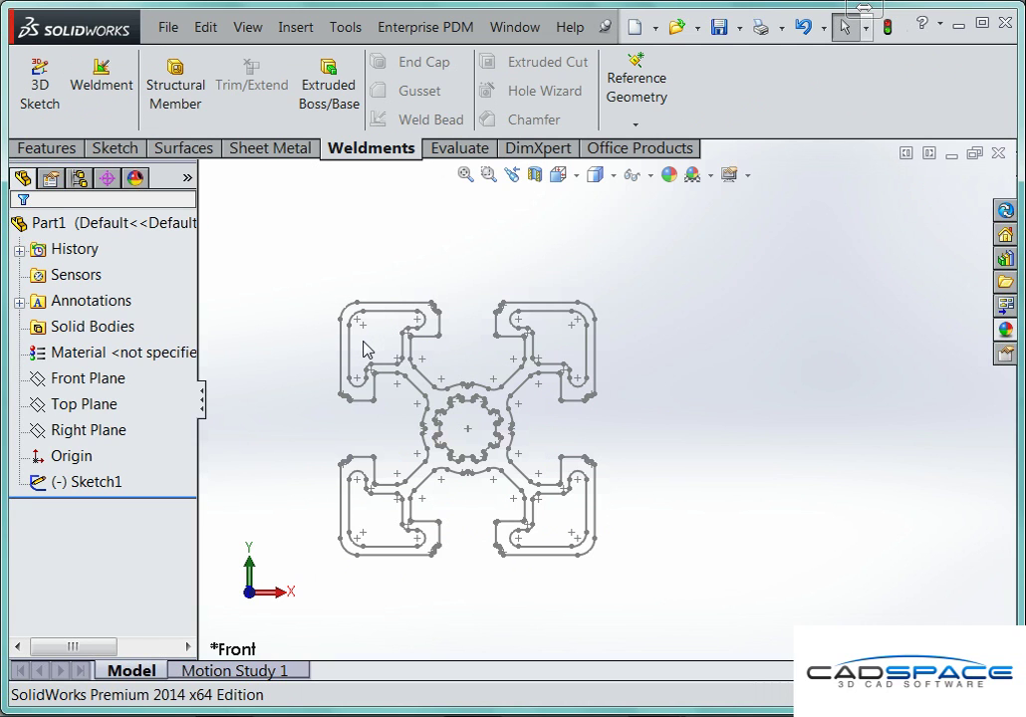
Start Save As for the profile part with the Lib Feat Part file type
left_click(108, 486)
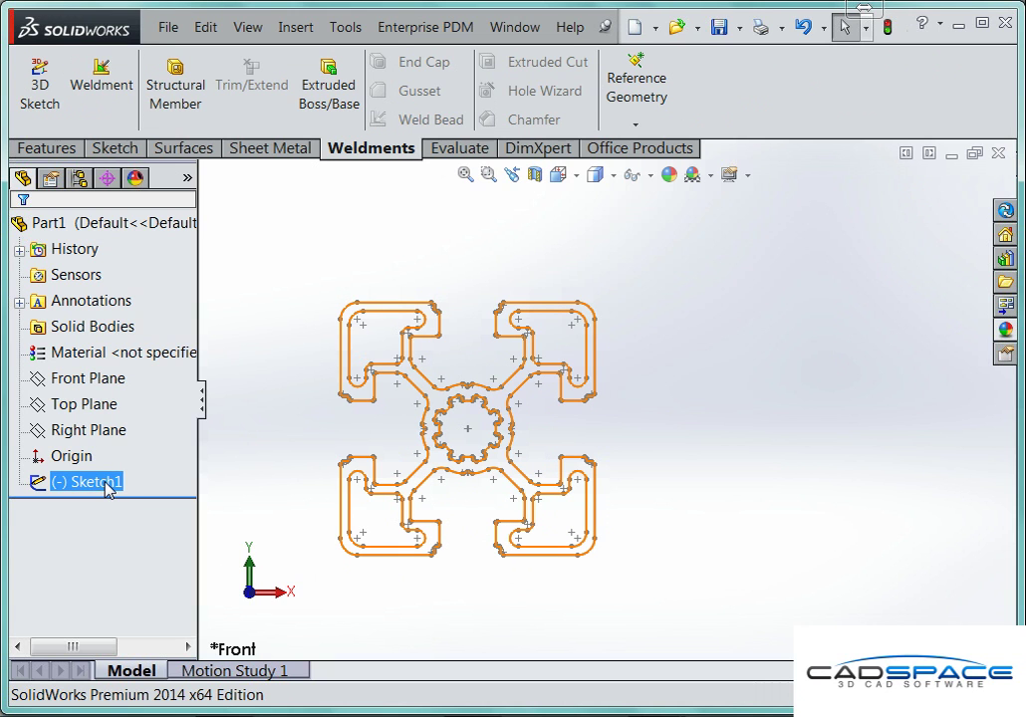
left_click(108, 486)
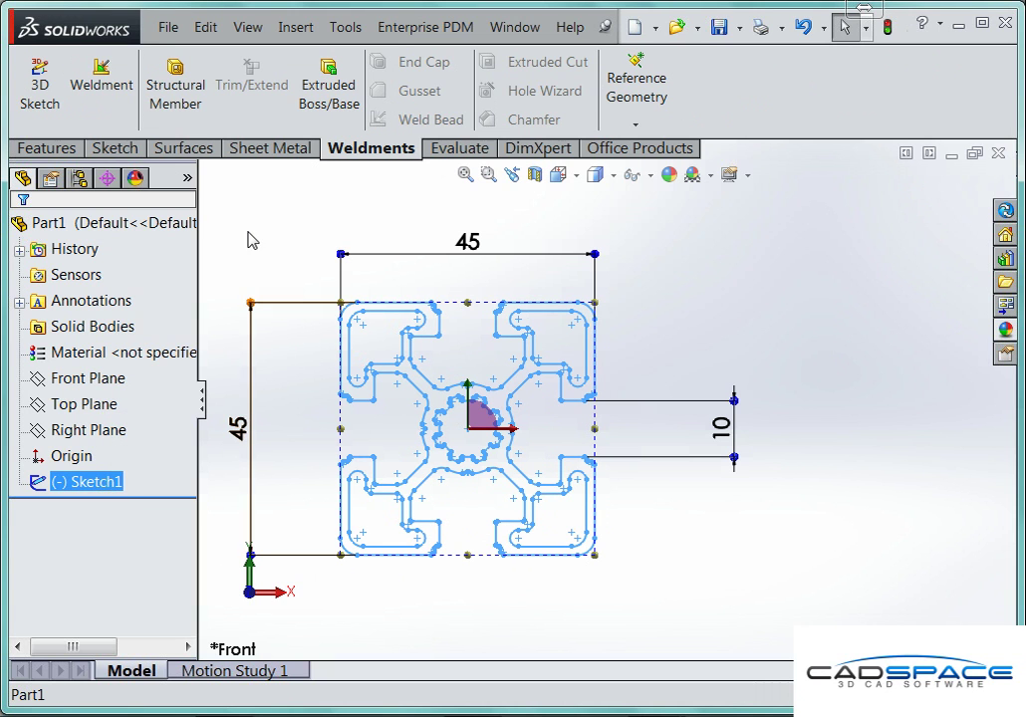
left_click(170, 30)
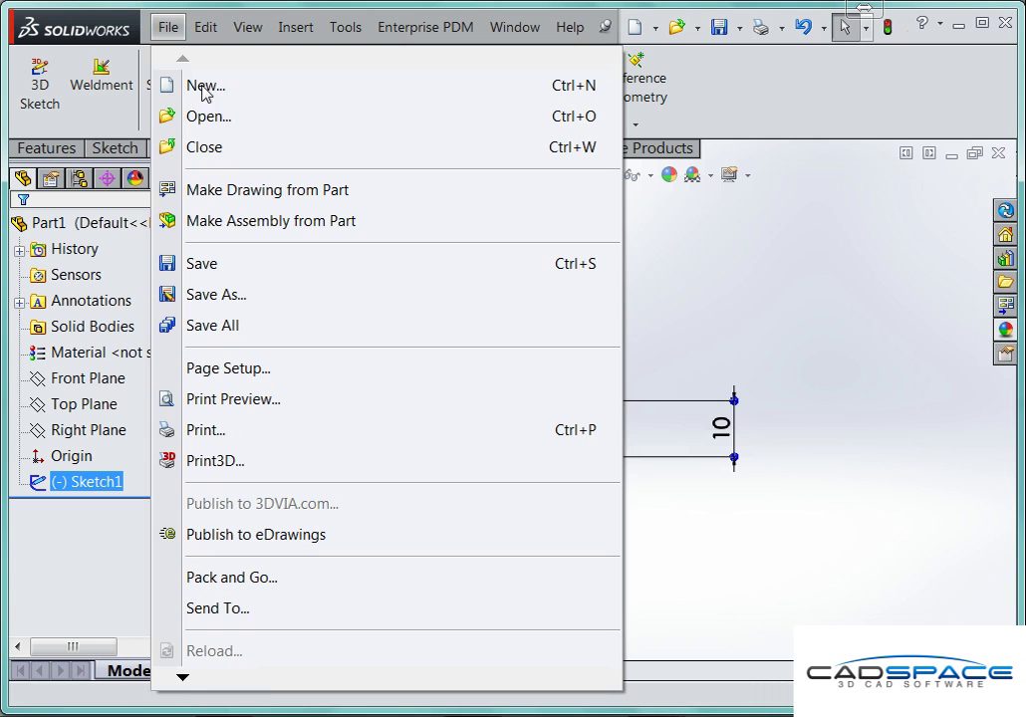
left_click(247, 297)
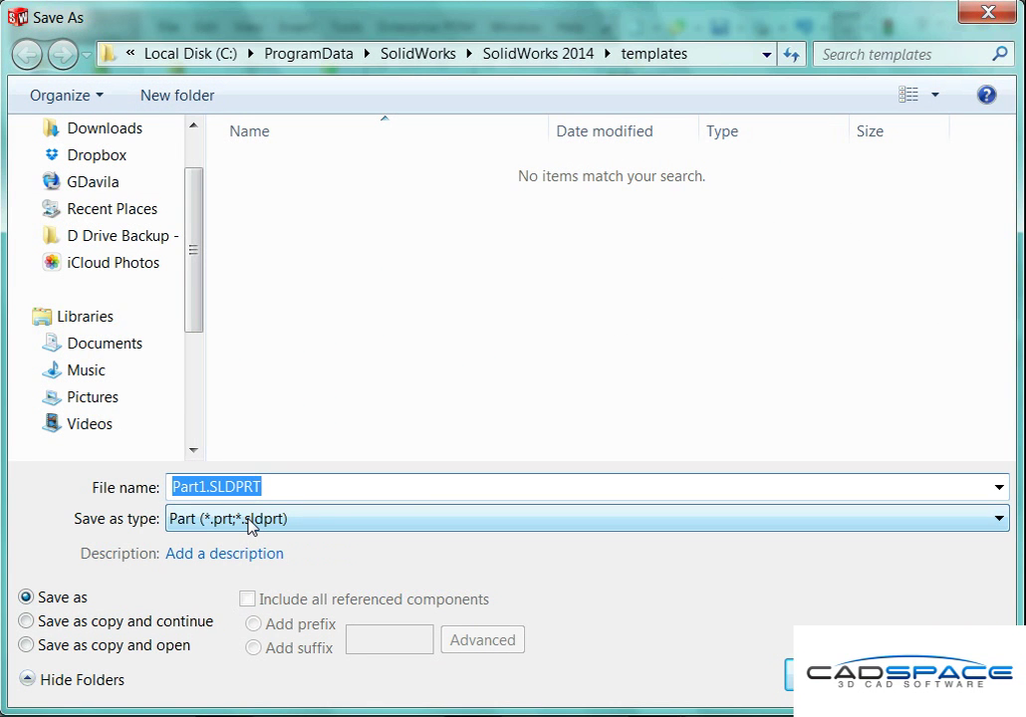
left_click(249, 526)
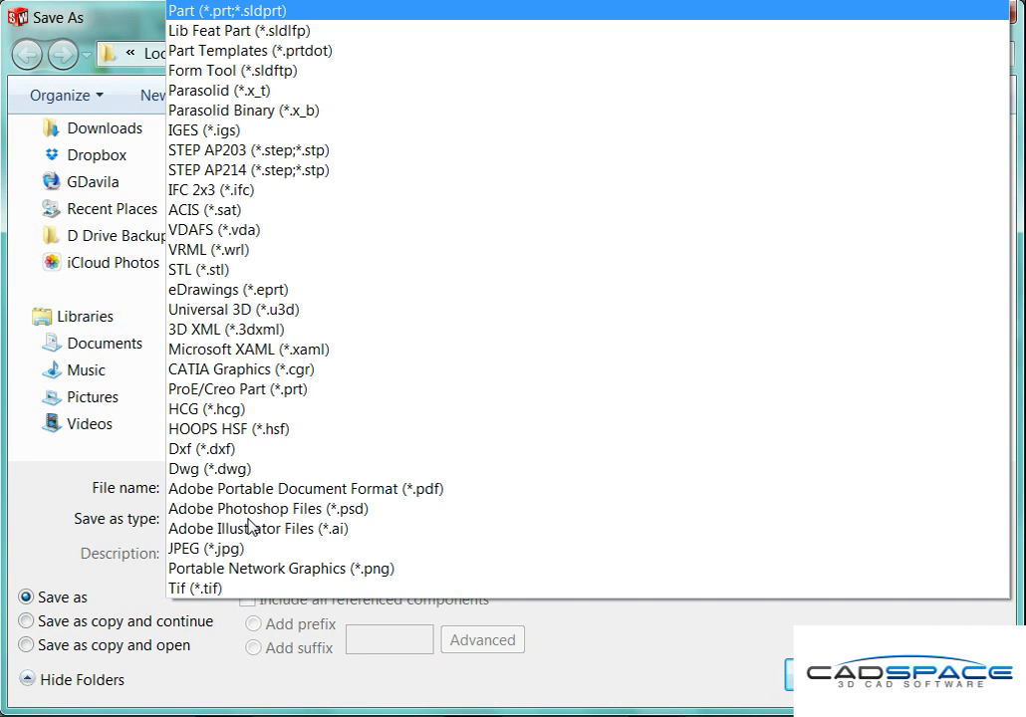
left_click(294, 30)
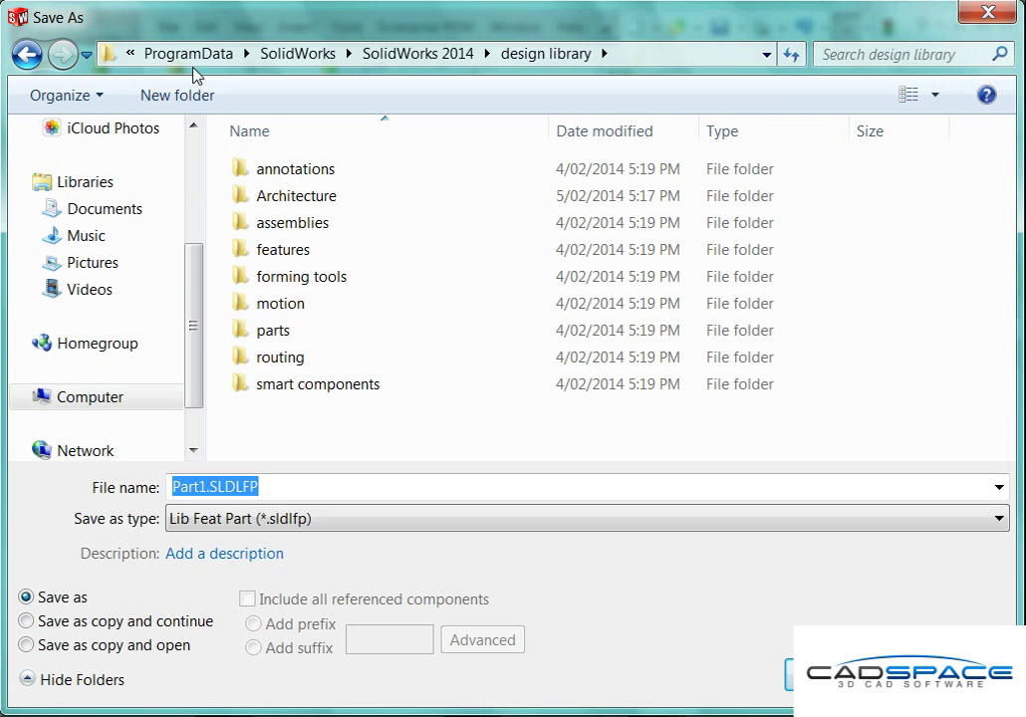
Browse from C: through Program Files to SolidWorks lang/english/weldment profiles
left_click(133, 57)
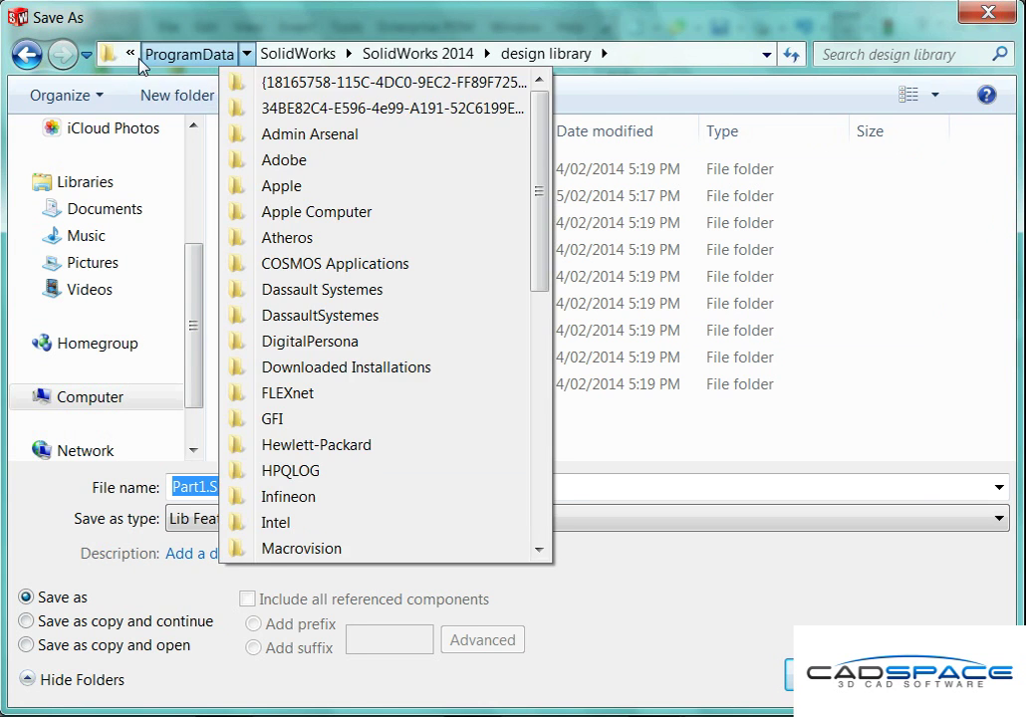
left_click(142, 84)
left_click(404, 416)
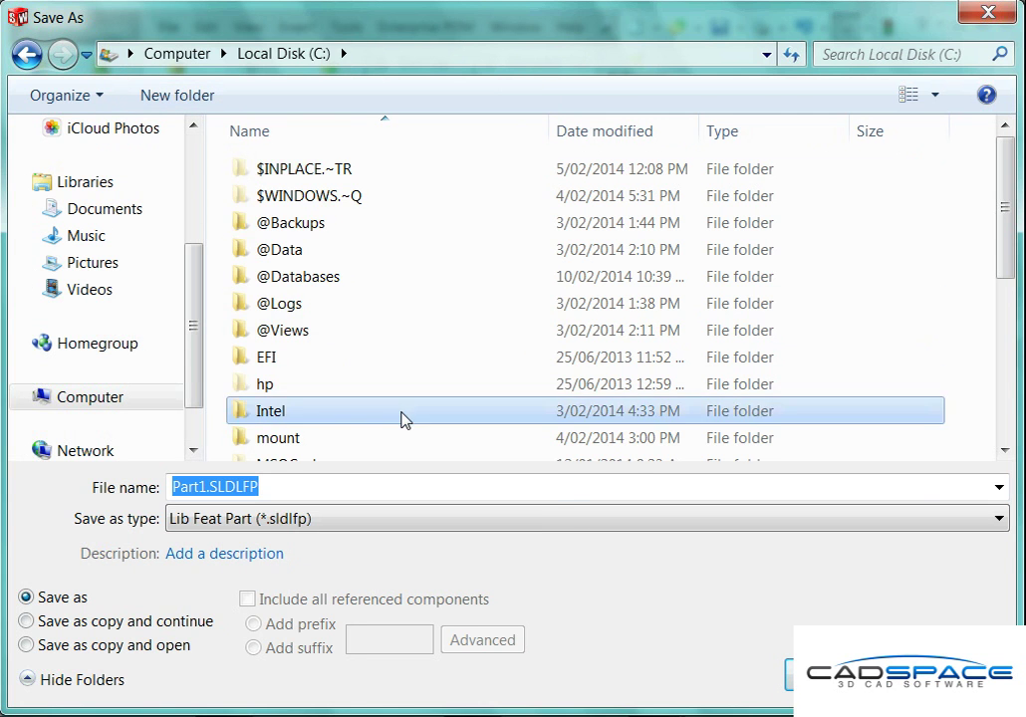
scroll(389, 399, "down", 3)
double_click(350, 288)
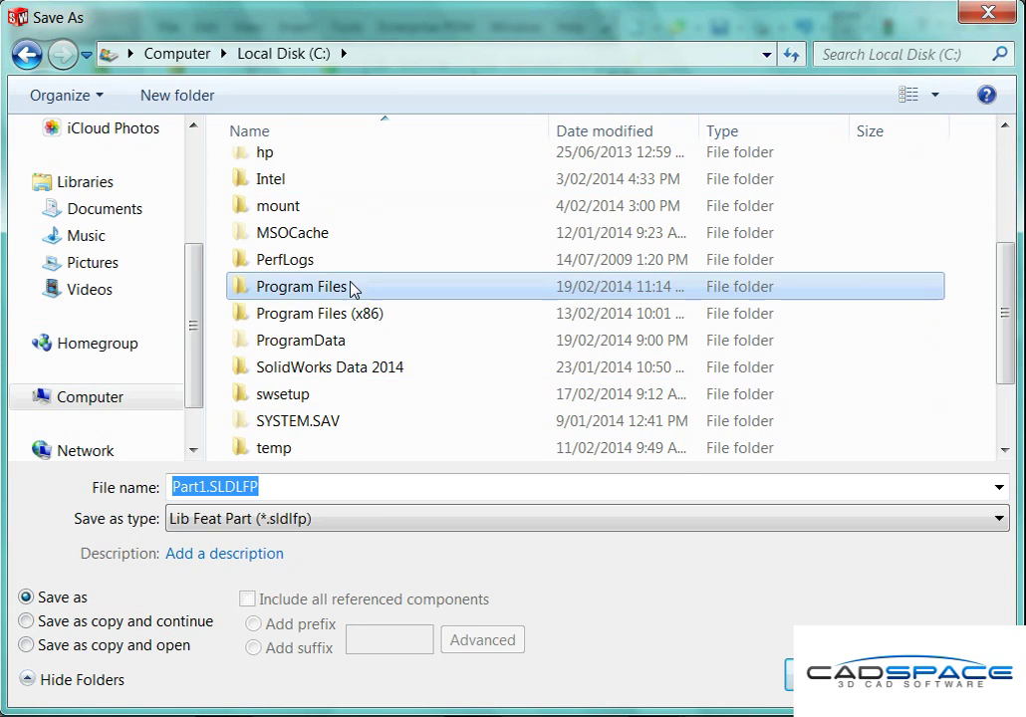
scroll(405, 359, "down", 7)
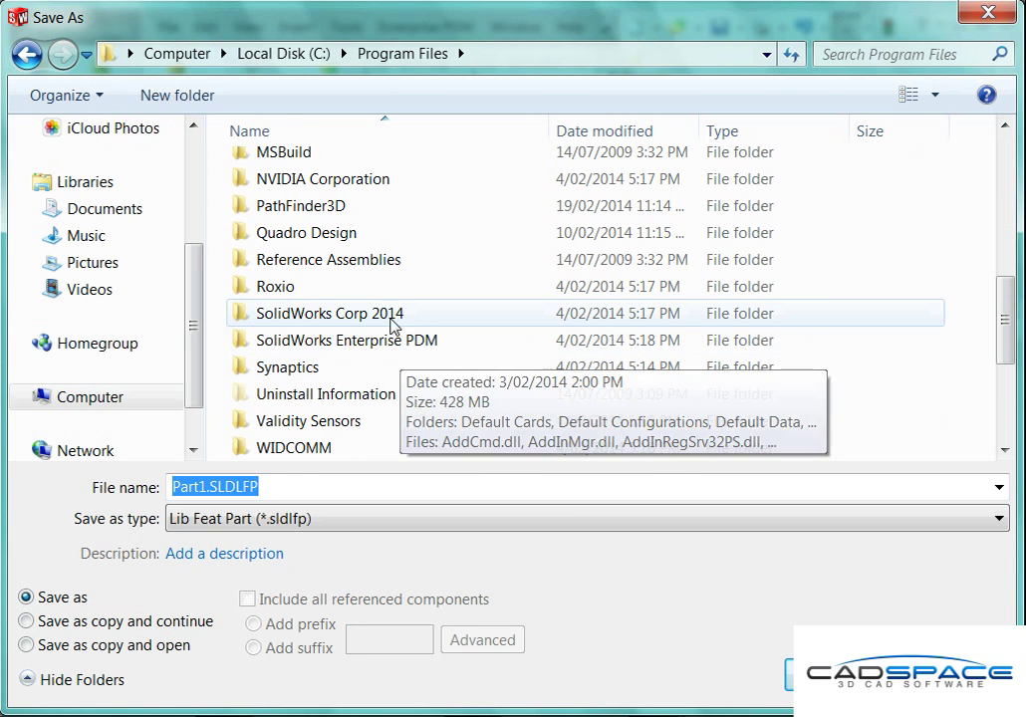
double_click(392, 315)
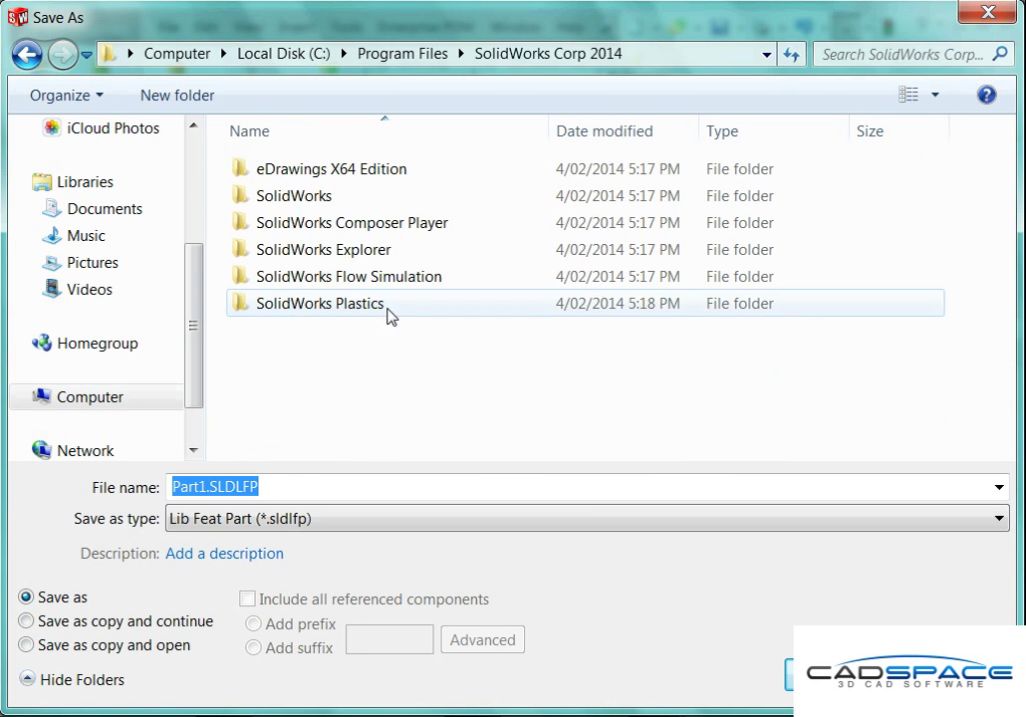
double_click(351, 206)
scroll(290, 355, "down", 2)
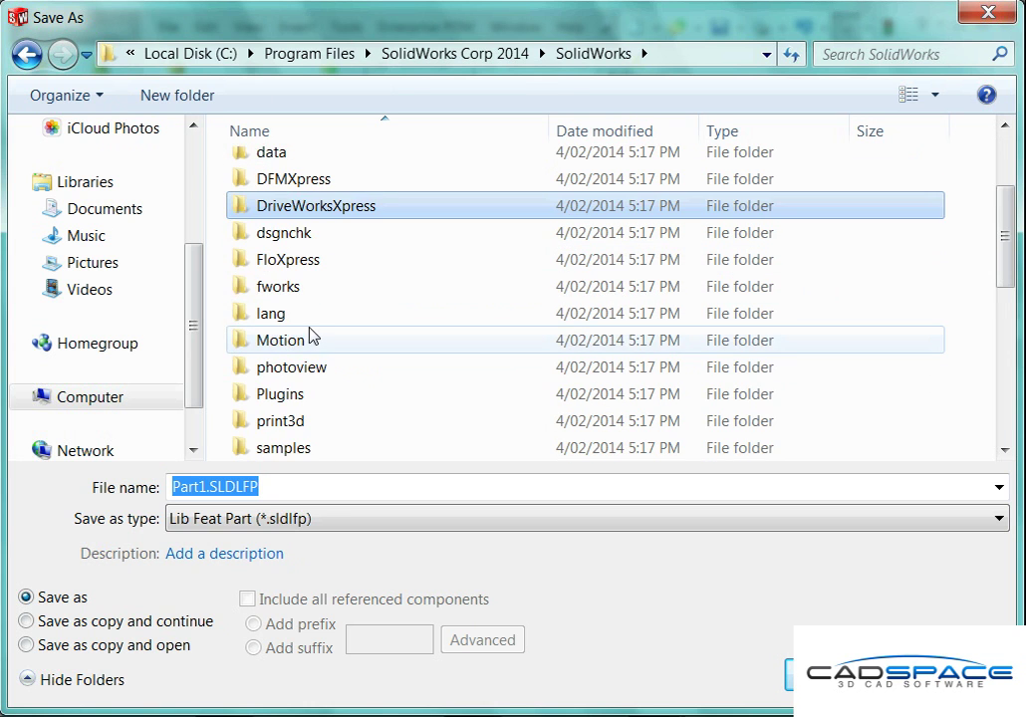
double_click(308, 326)
double_click(309, 171)
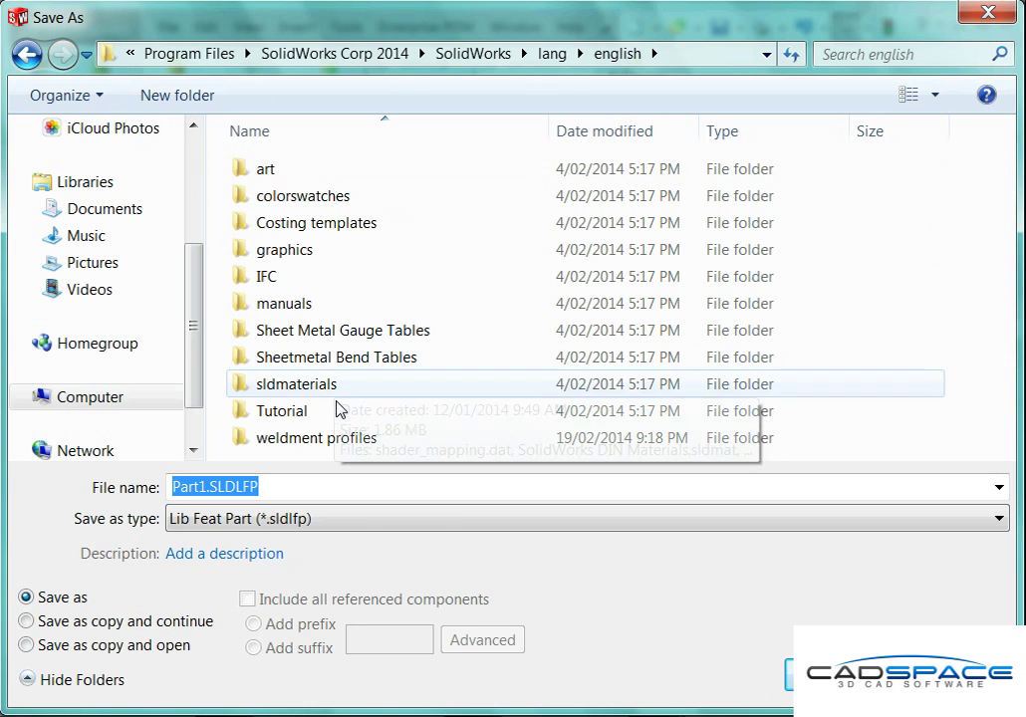
double_click(344, 442)
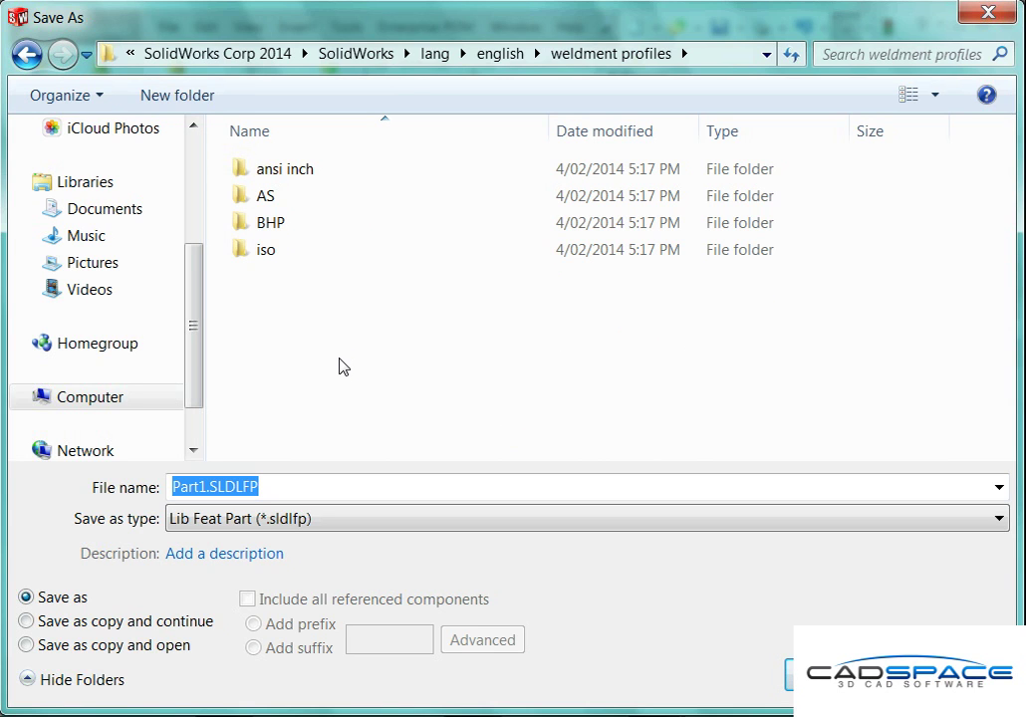
Create a 'Custom' folder in weldment profiles and open it
right_click(306, 286)
mouse_move(428, 520)
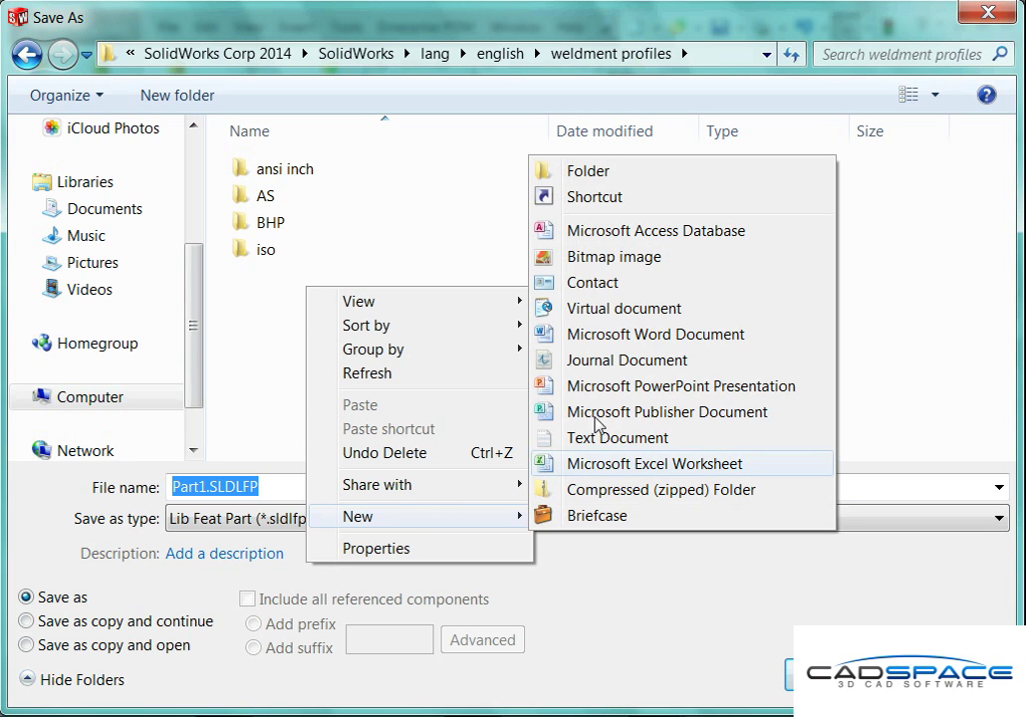
left_click(641, 177)
key("BackSpace")
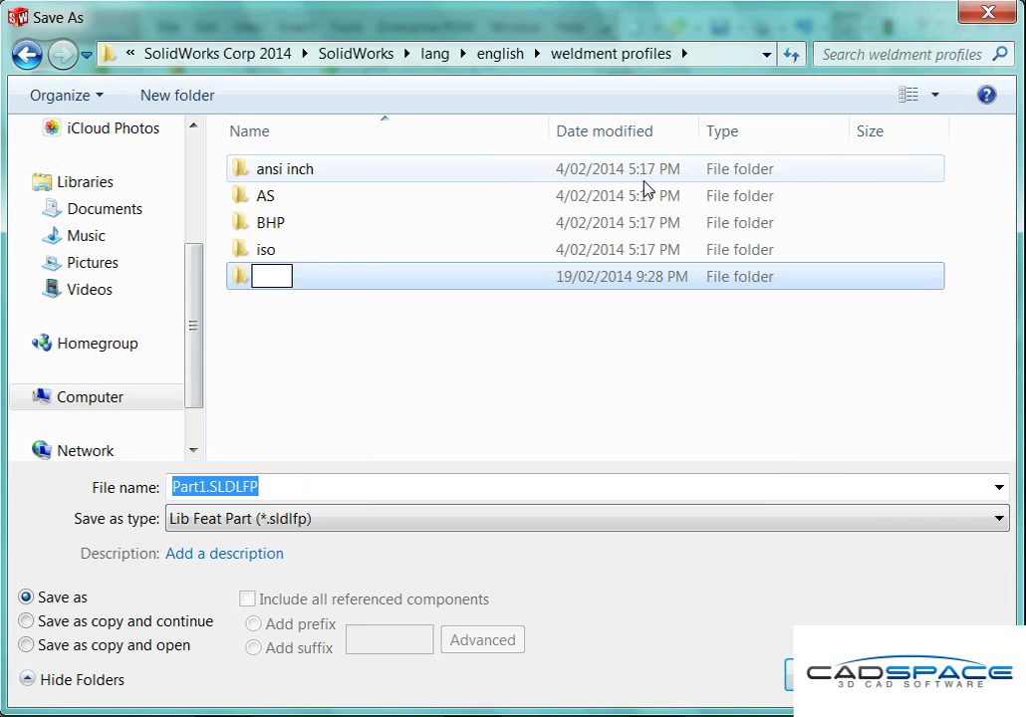
type("Custom")
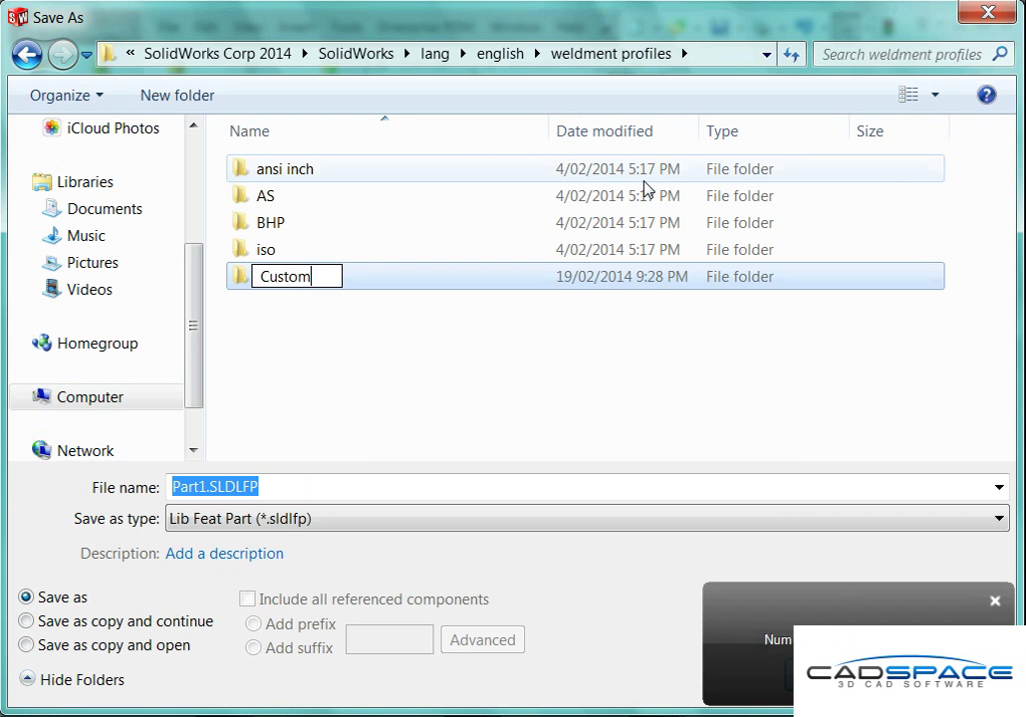
key("Return")
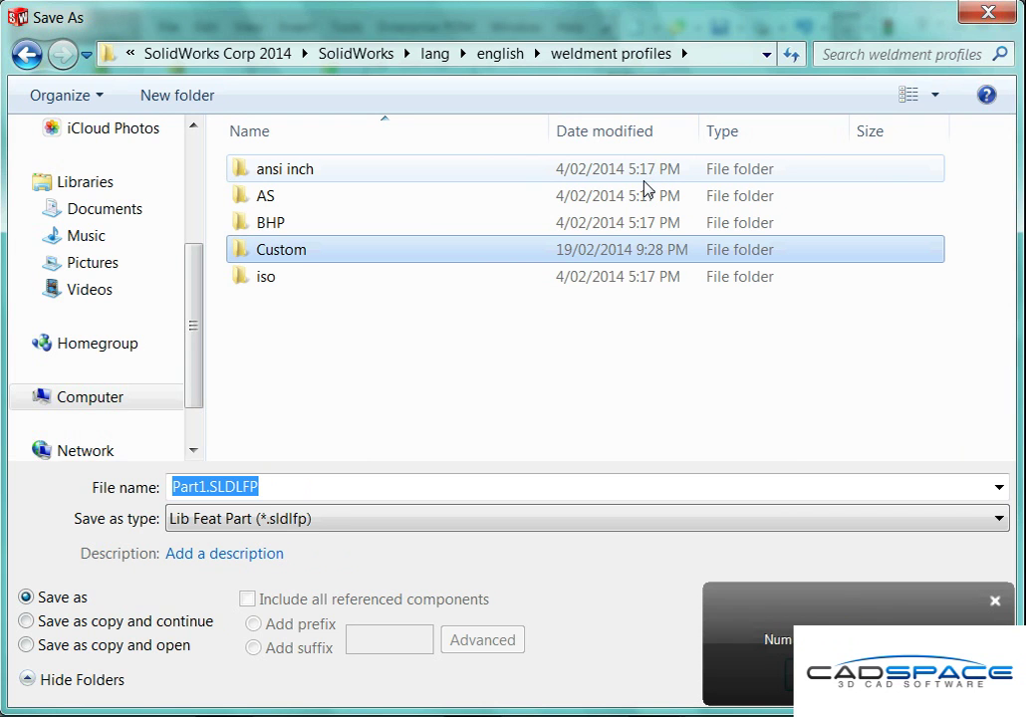
double_click(289, 249)
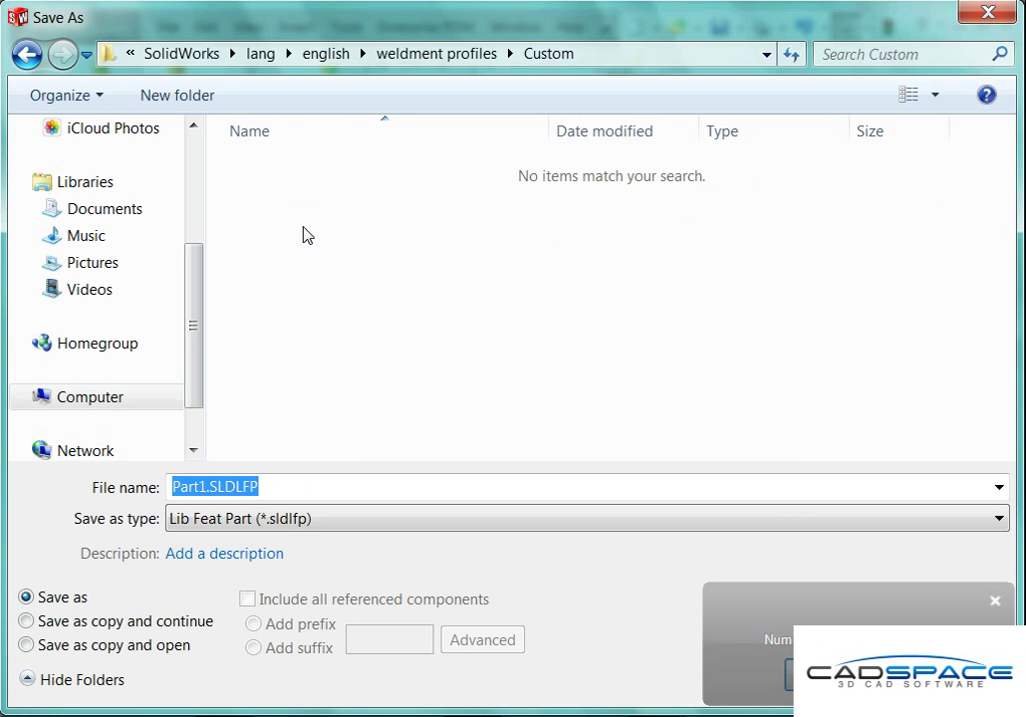
Create a 'Bosch Rextroth' folder inside Custom and open it
right_click(305, 231)
mouse_move(434, 460)
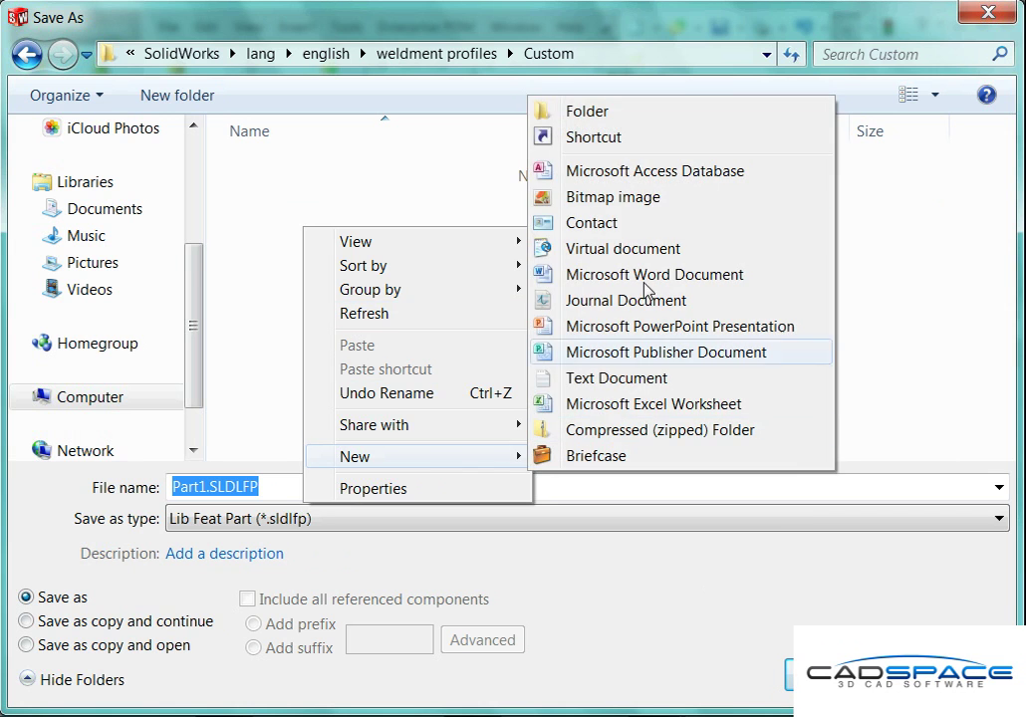
left_click(631, 121)
type("Bos")
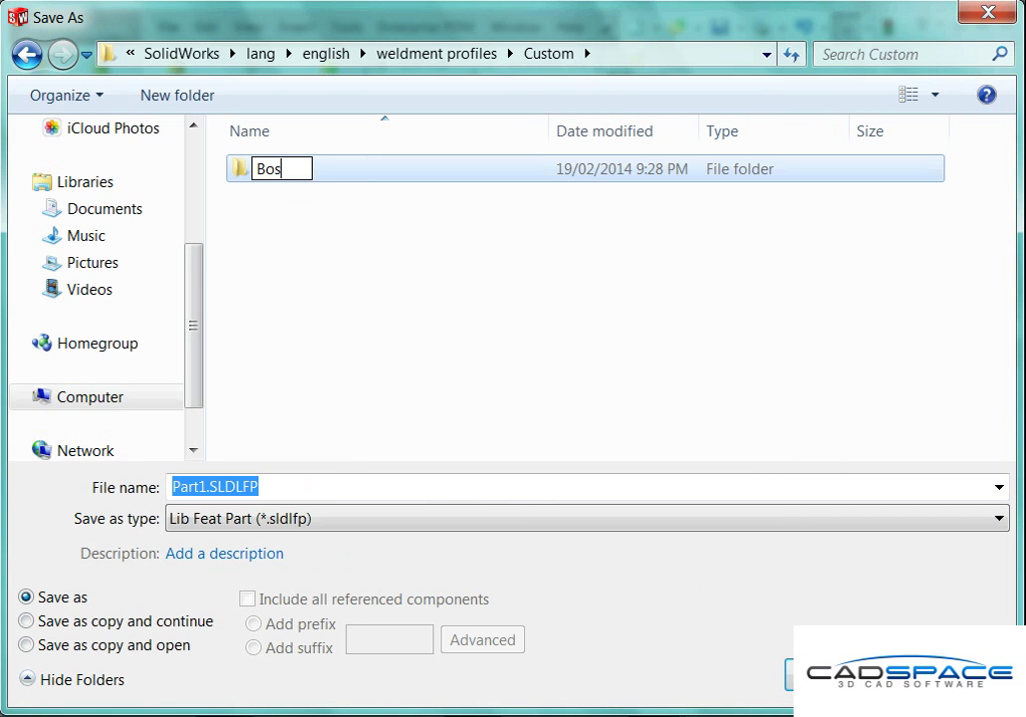
type("ch Rextroth")
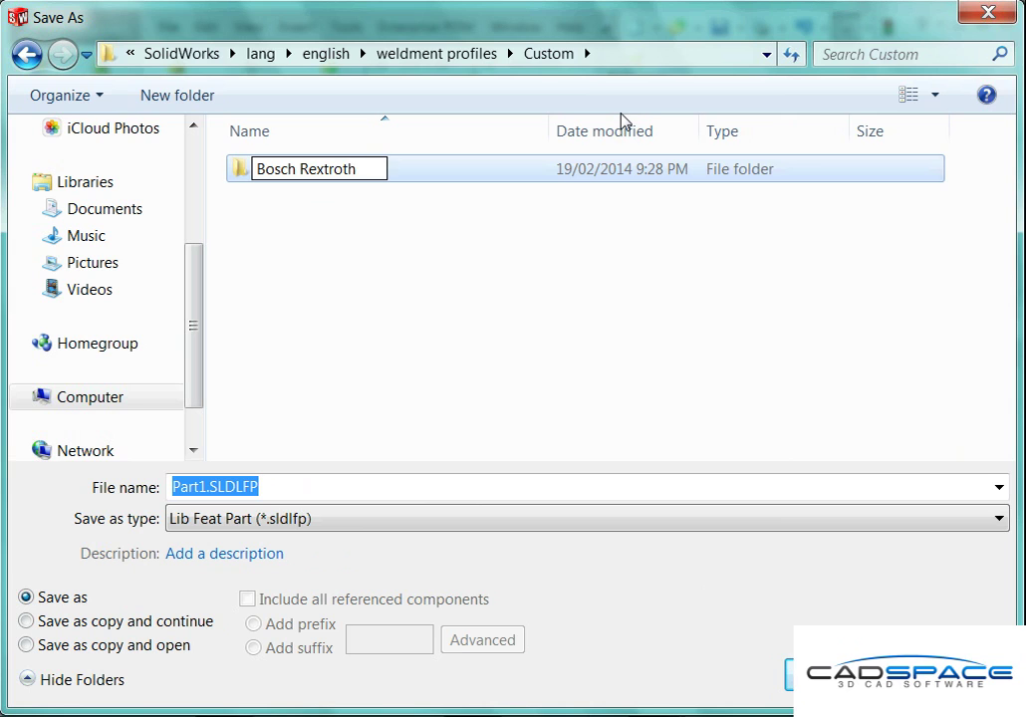
key("Return")
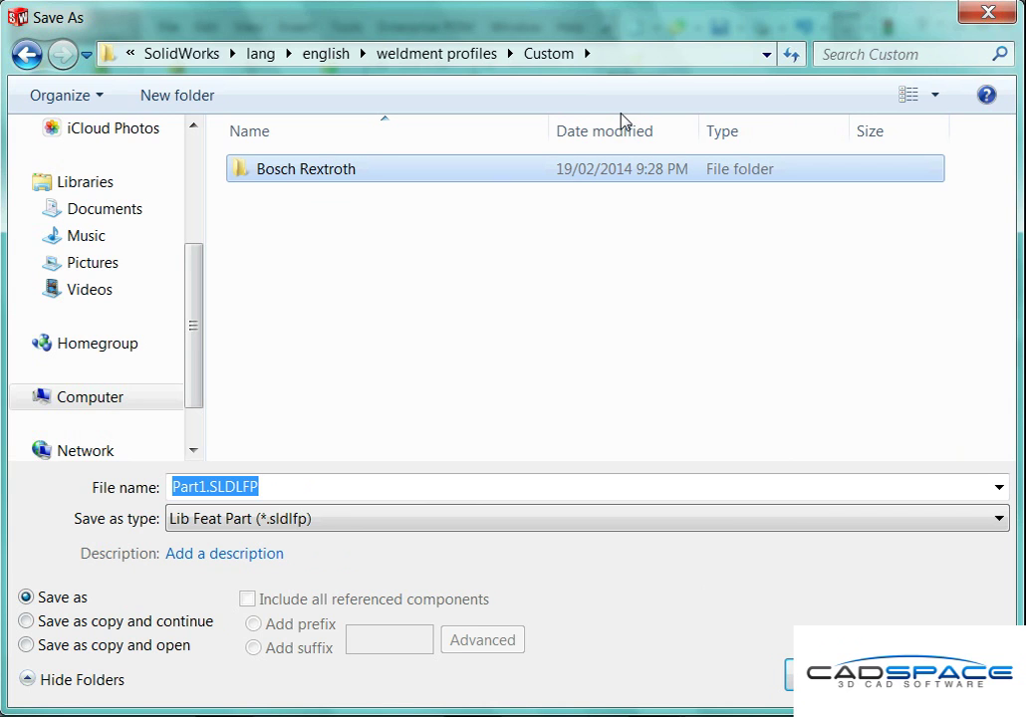
double_click(339, 174)
Save the library feature part as '45x45 x 10mm T Slot'
left_click(270, 486)
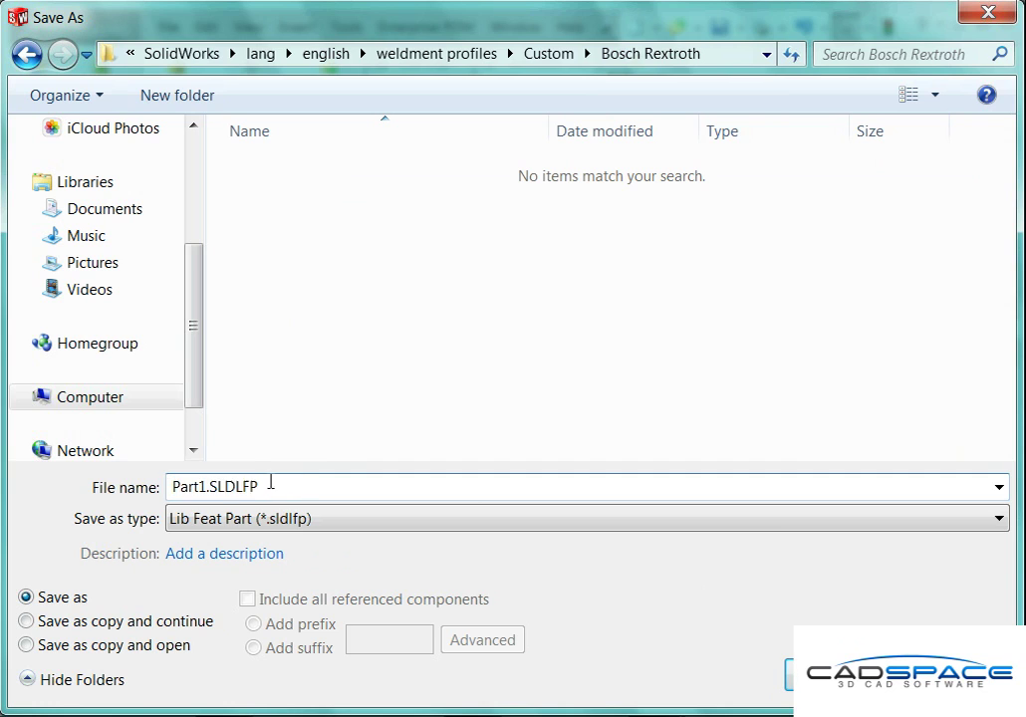
left_click_drag(270, 486, 105, 486)
type("45x45 x")
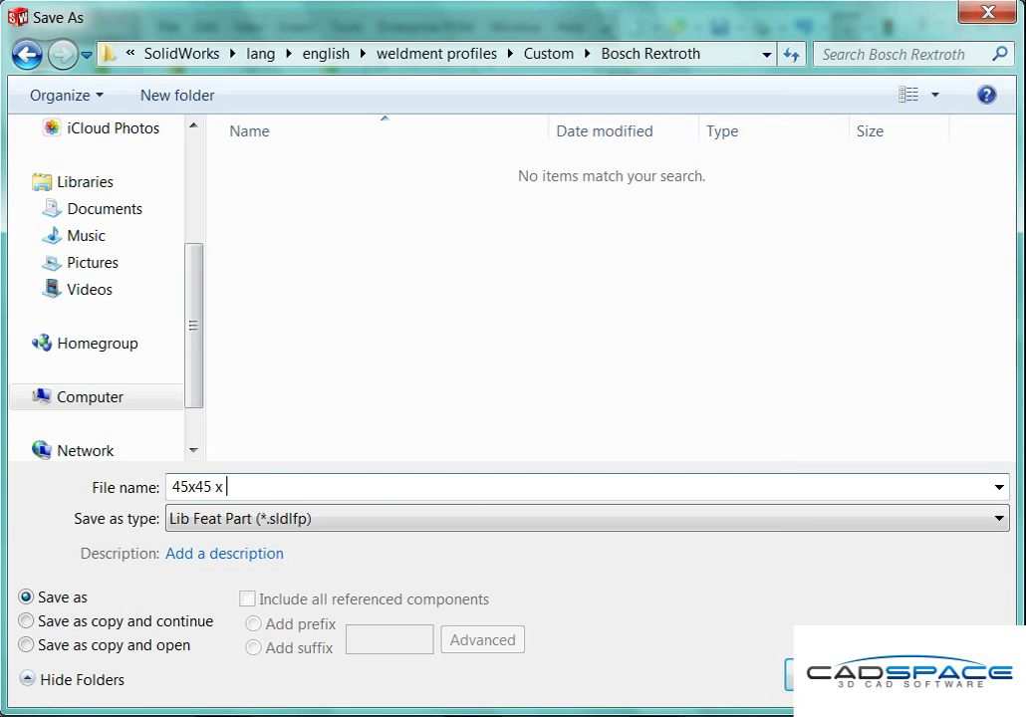
type(" 10mm T Slot")
key("Return")
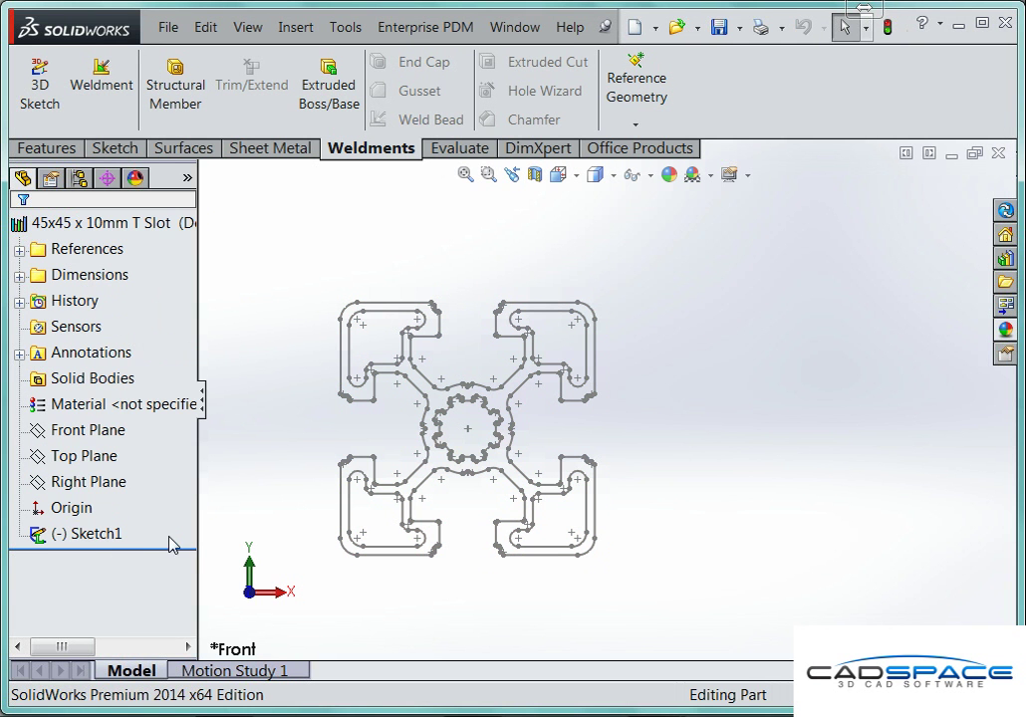
Close the 45x45 x 10mm T Slot part, leaving Sketch1 unchanged
left_click(59, 540)
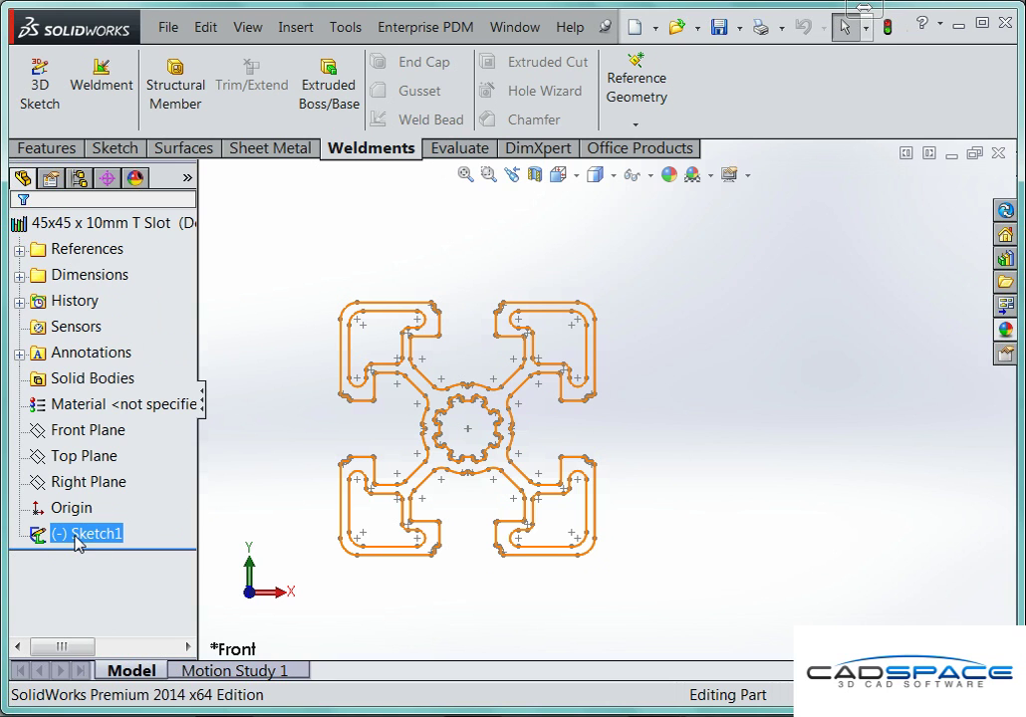
right_click(78, 543)
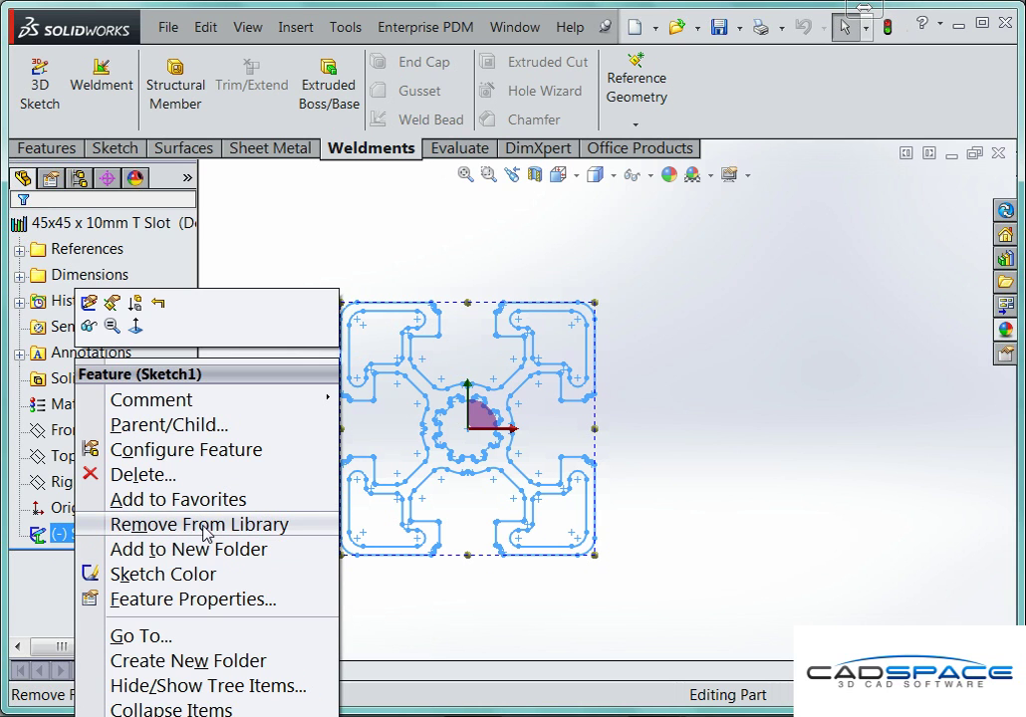
left_click(771, 508)
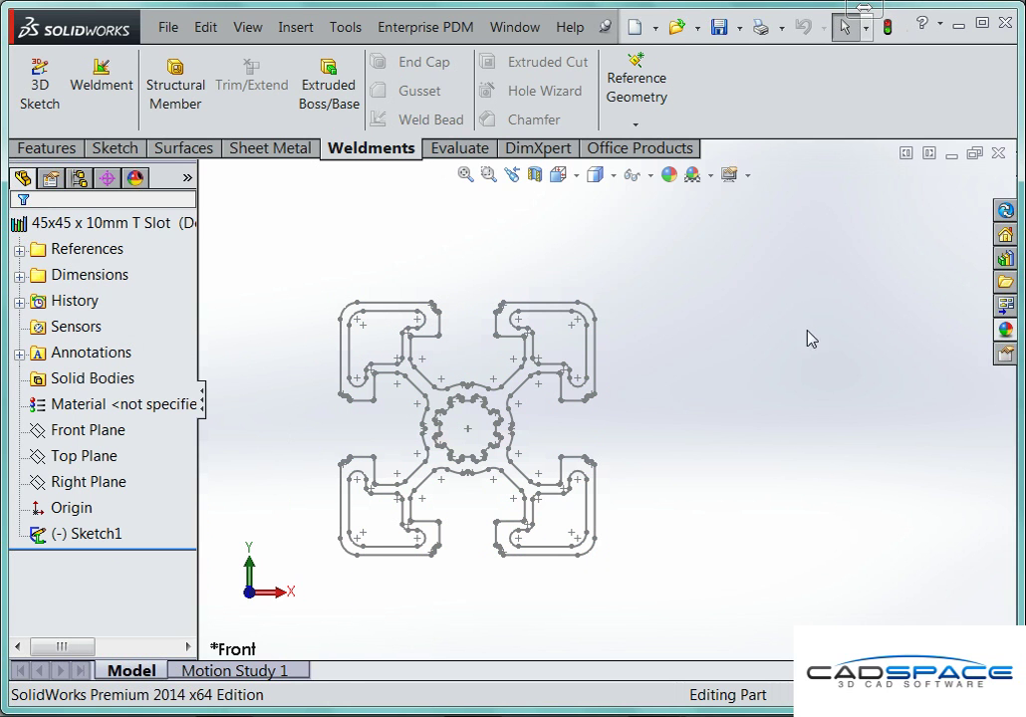
left_click(997, 152)
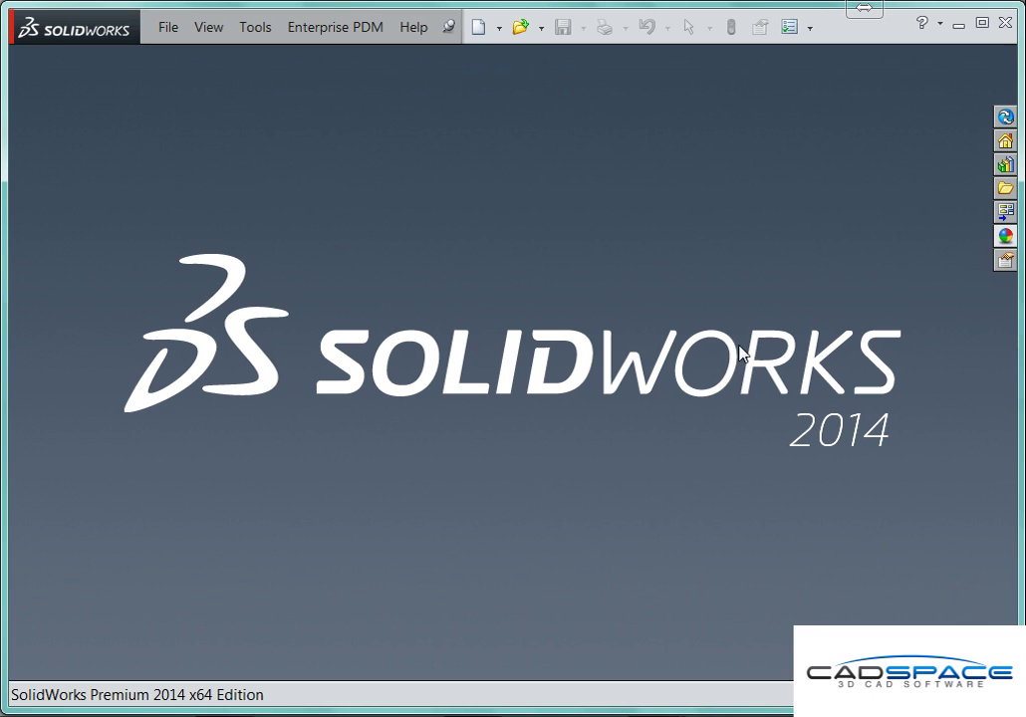
Create a new part and draw a corner rectangle from the origin on Top Plane
left_click(478, 28)
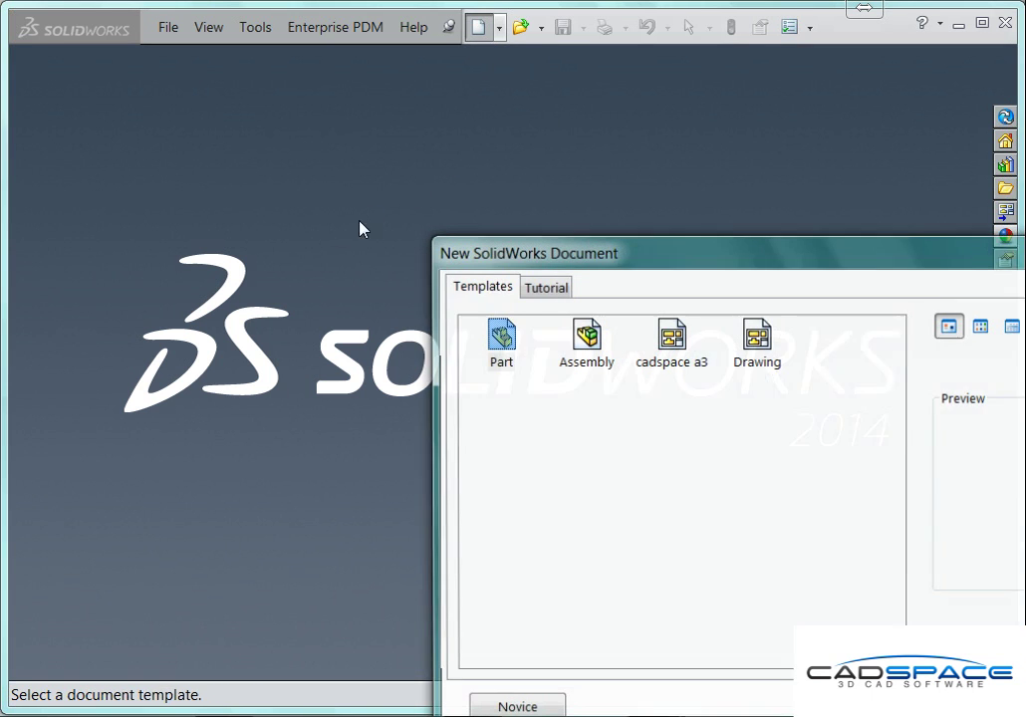
double_click(499, 337)
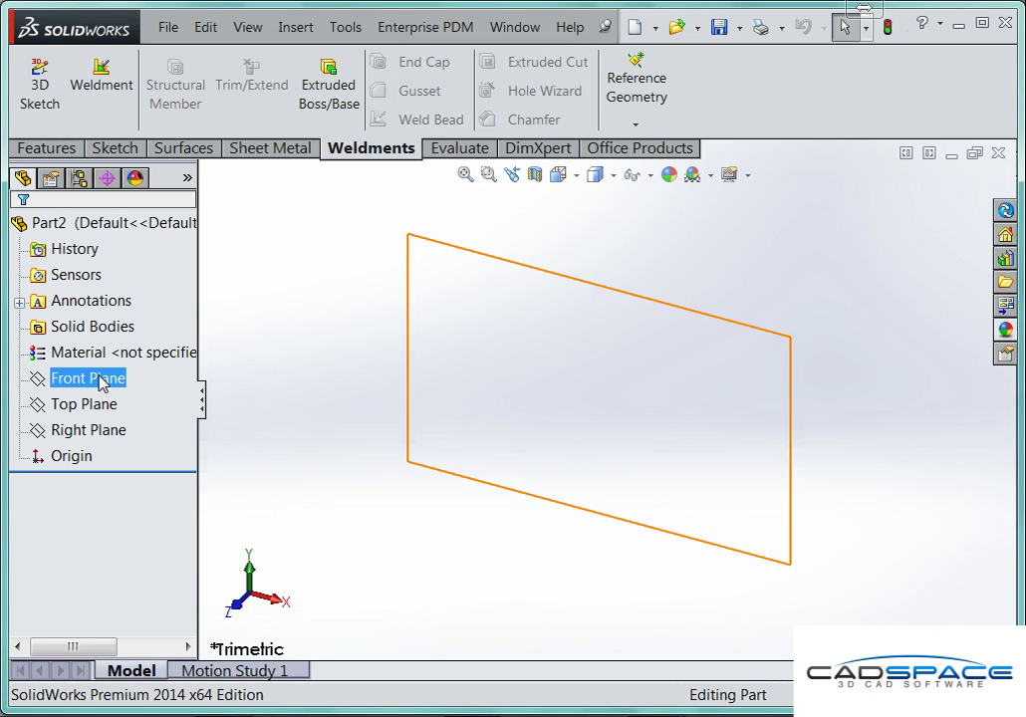
left_click(85, 403)
left_click(112, 374)
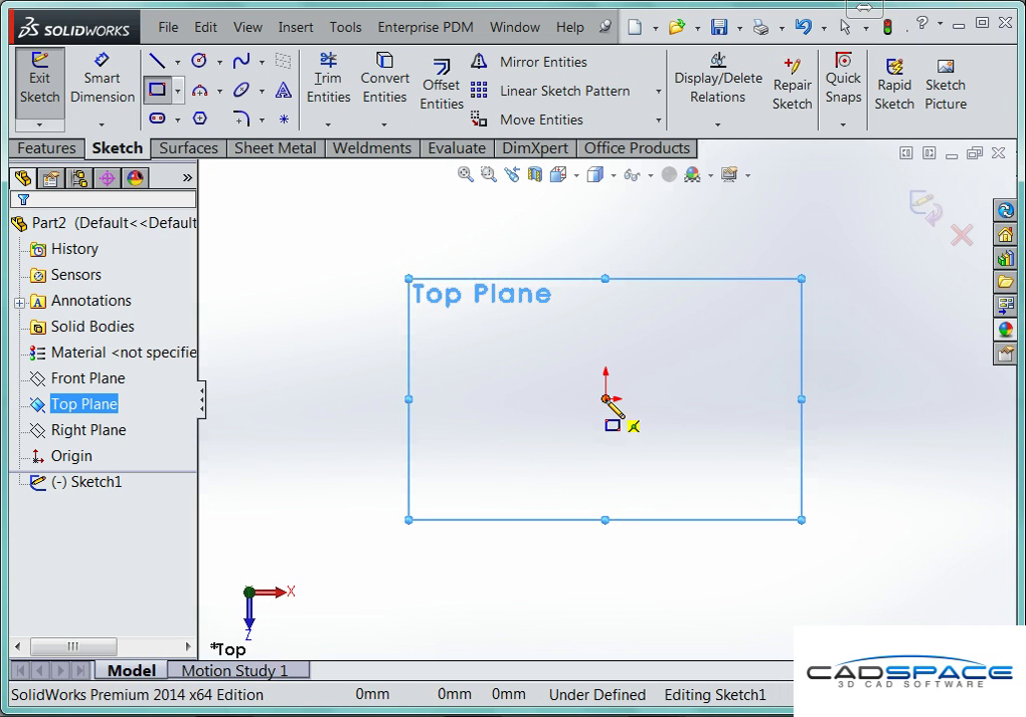
left_click(606, 399)
left_click(851, 242)
Dimension both rectangle sides to 500 mm and exit the sketch
left_click(769, 422)
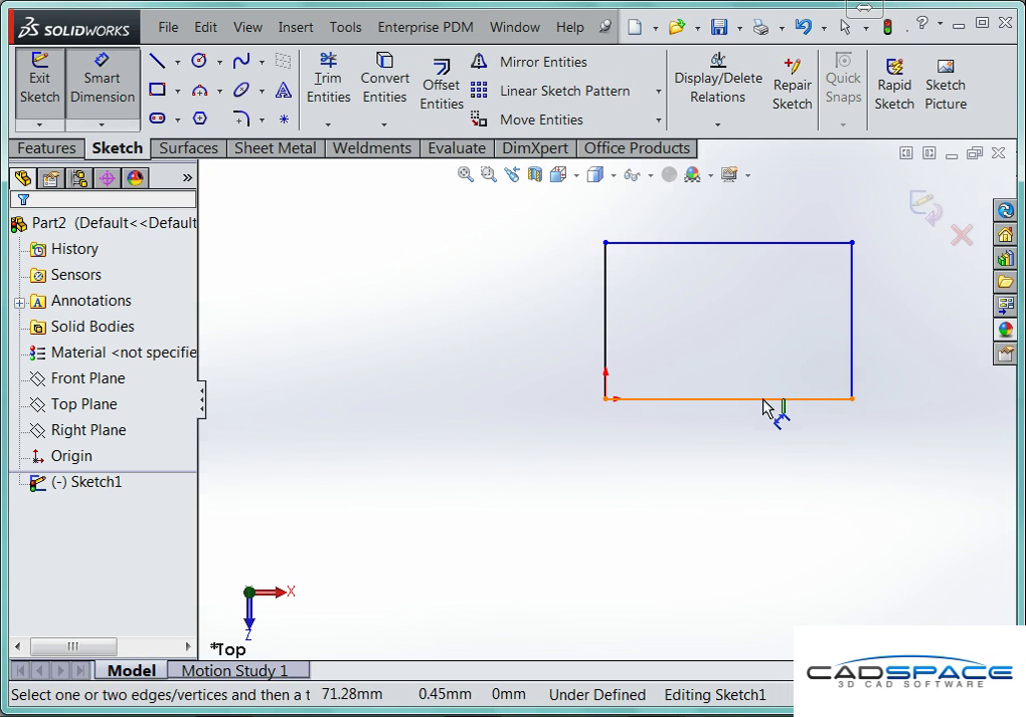
left_click(775, 398)
left_click(744, 473)
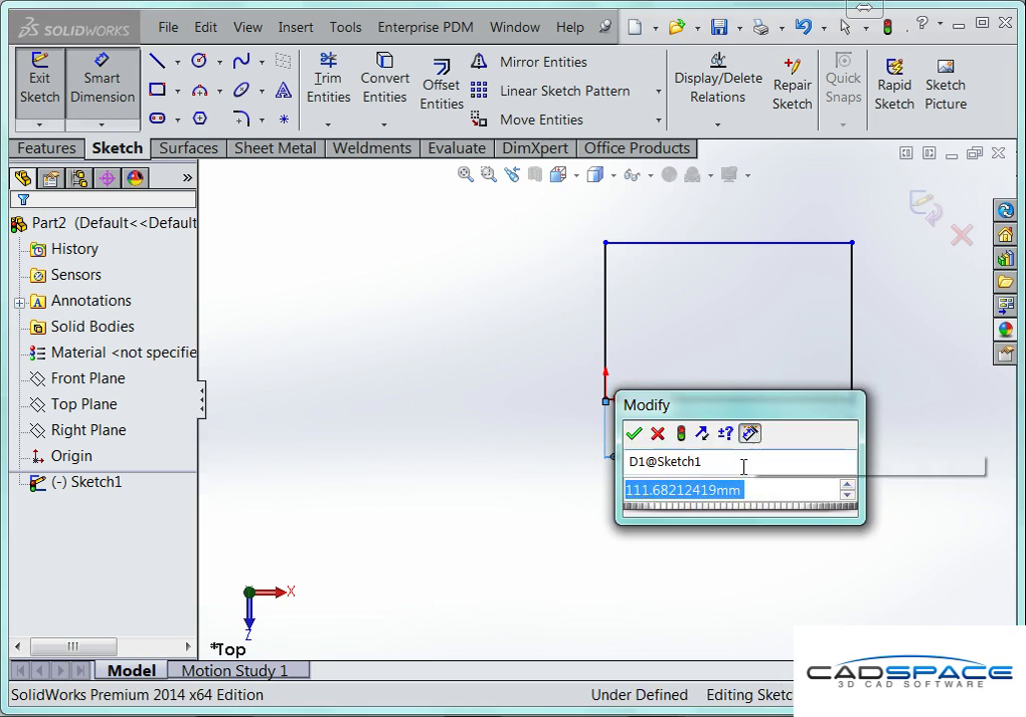
key("Return")
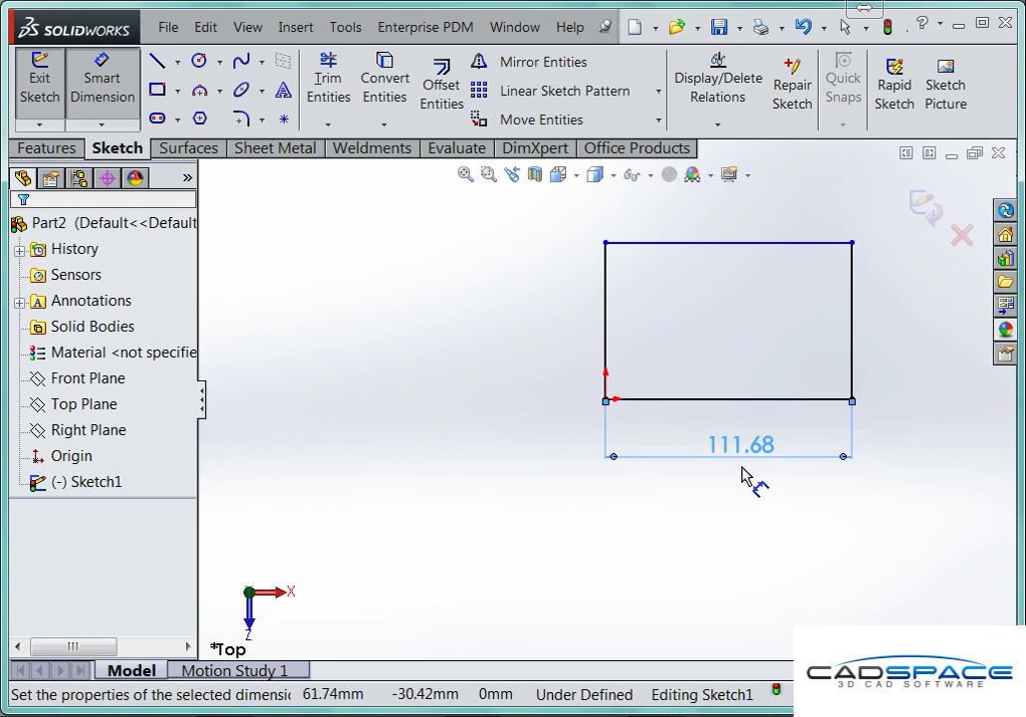
left_click(594, 337)
left_click(543, 353)
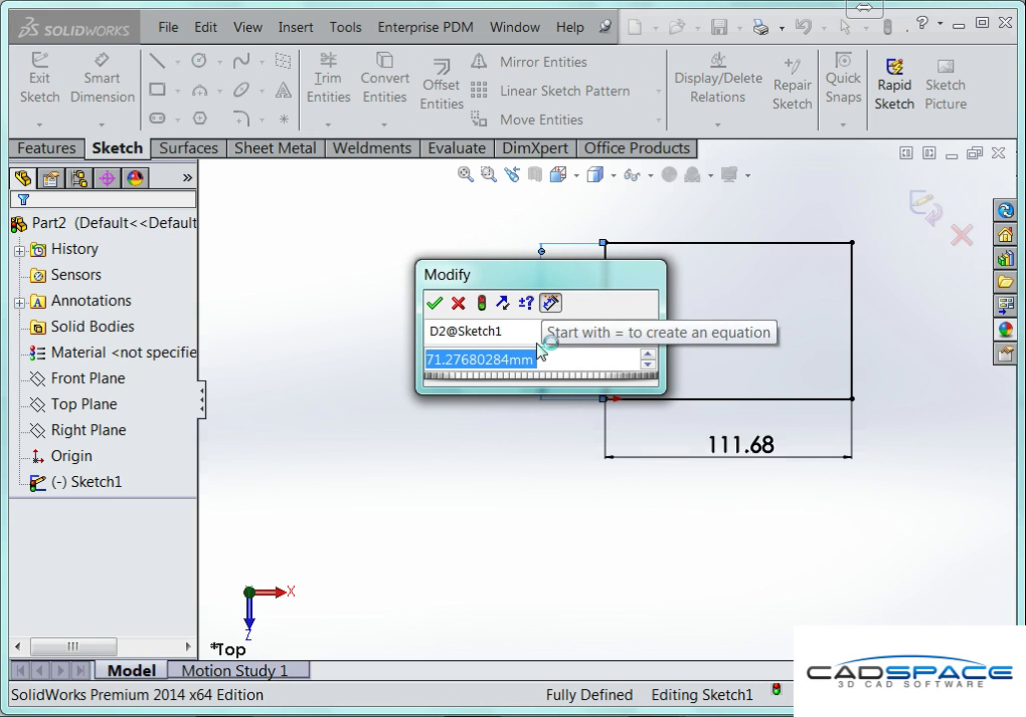
type("500")
key("Return")
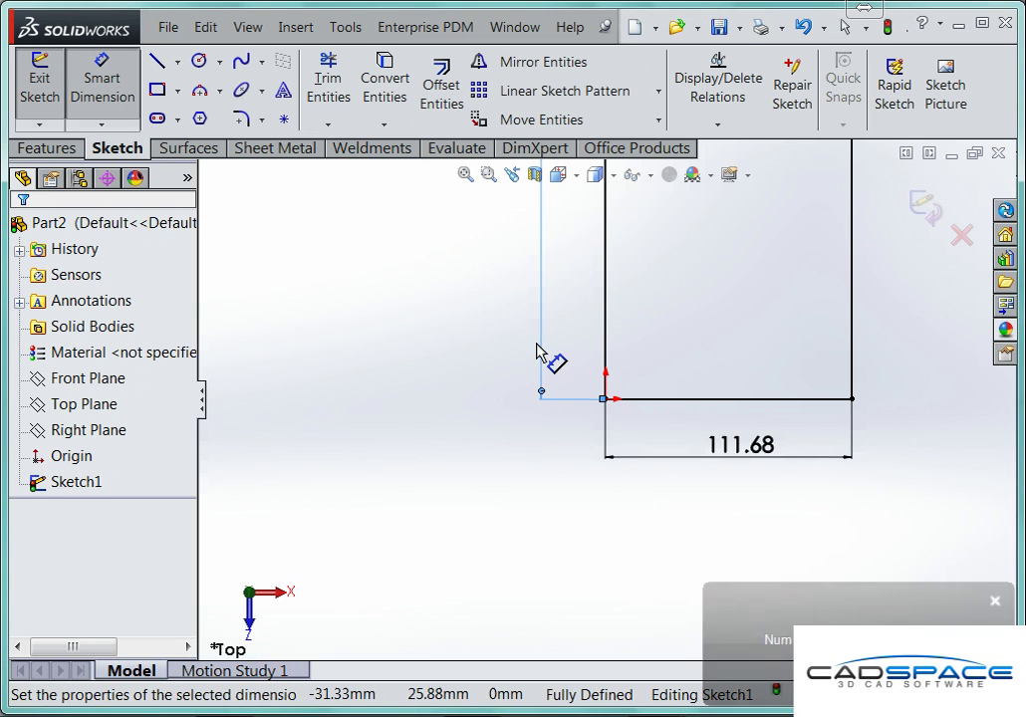
left_click(733, 454)
type("500")
key("Return")
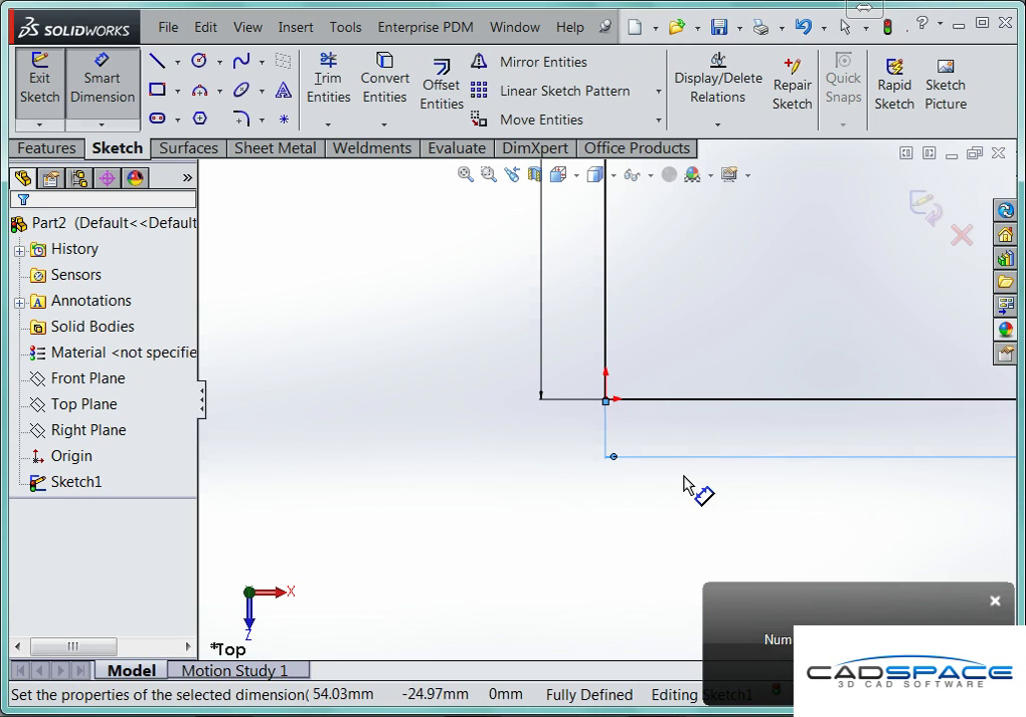
left_click(920, 199)
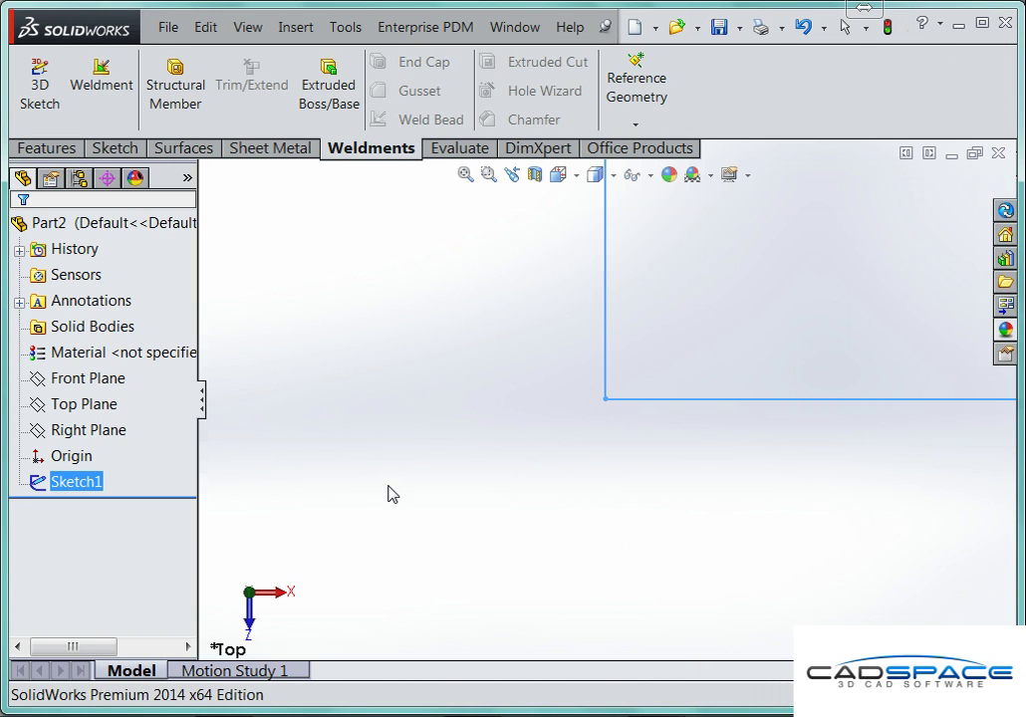
Add a Custom / Bosch Rexroth - Configured / 45x45 x 10mm T Slot member along two rectangle edges
left_click(173, 82)
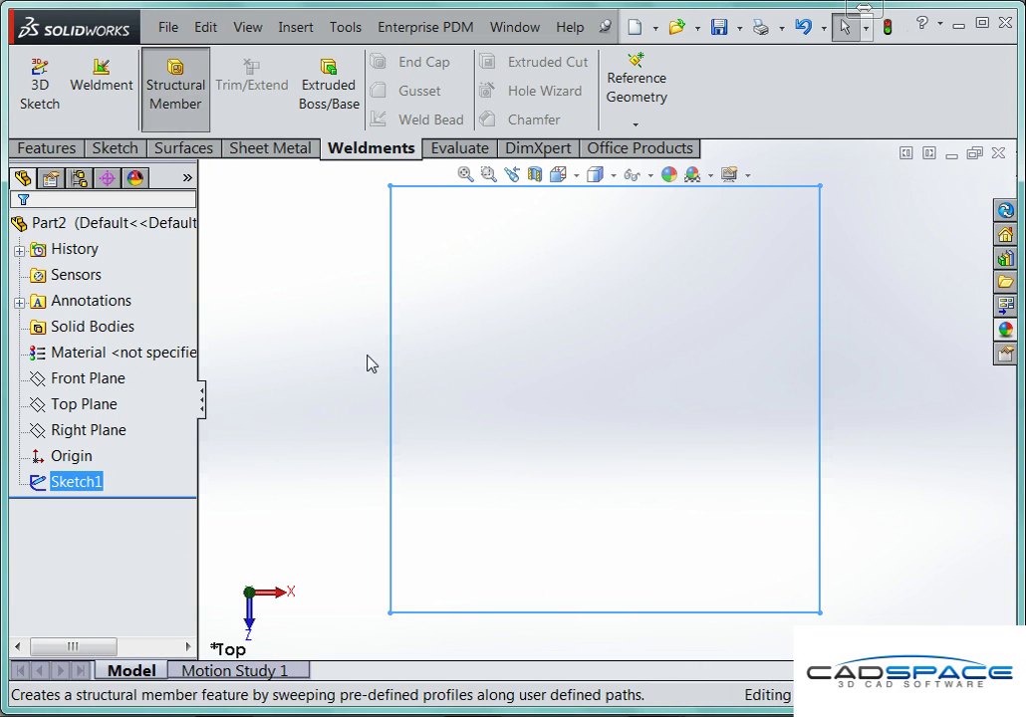
left_click(140, 418)
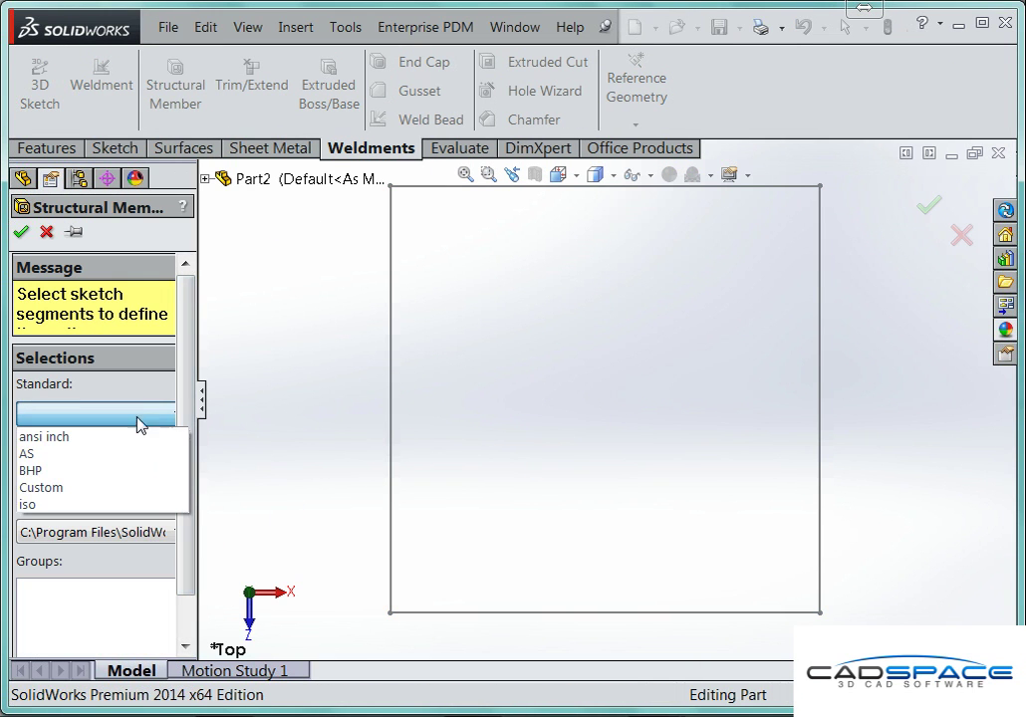
left_click(123, 485)
left_click(125, 479)
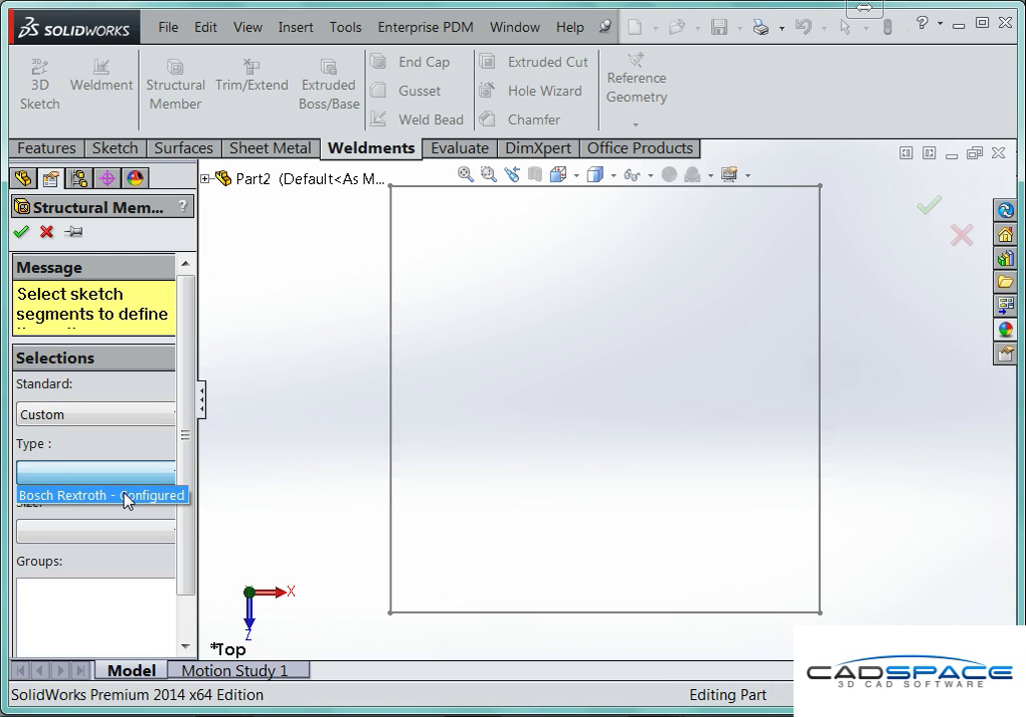
left_click(127, 495)
left_click(129, 530)
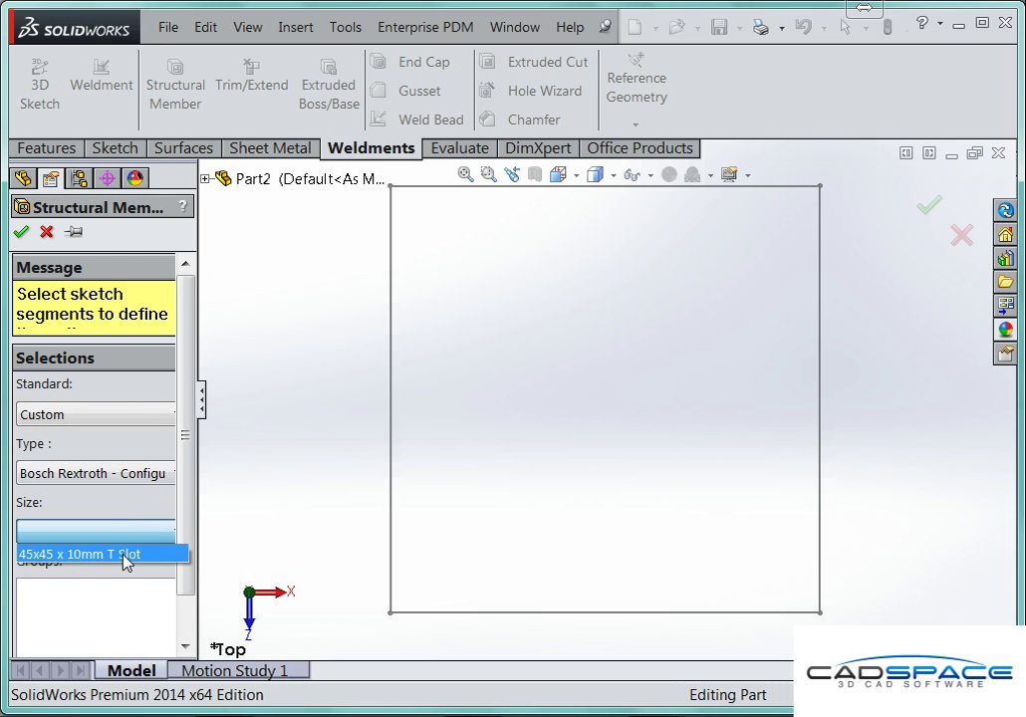
left_click(127, 555)
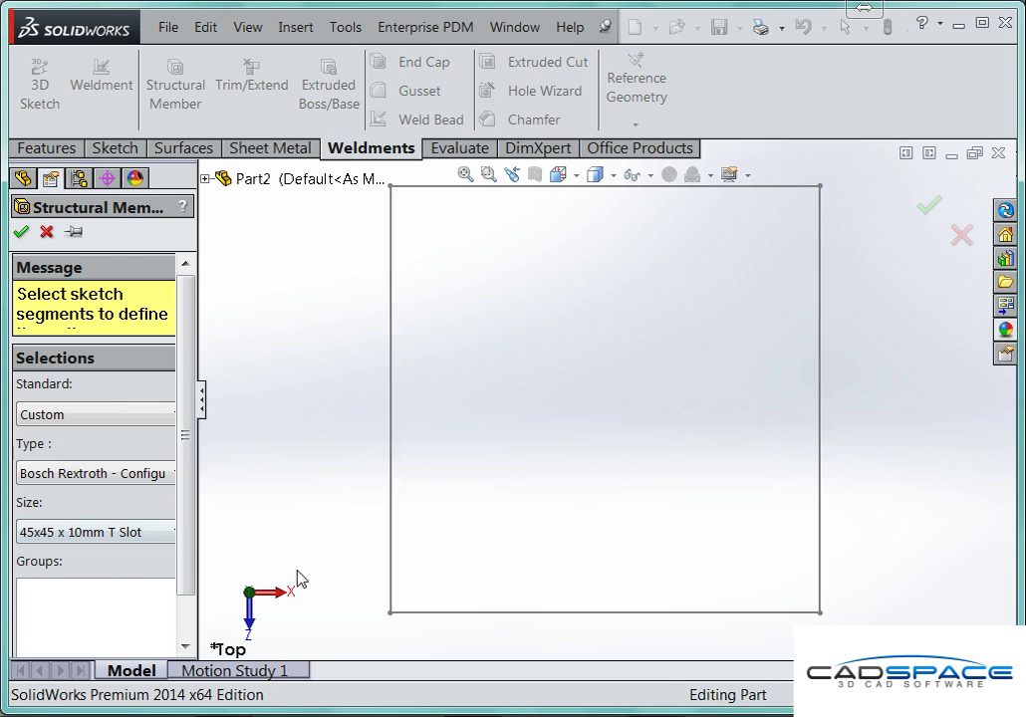
left_click(669, 614)
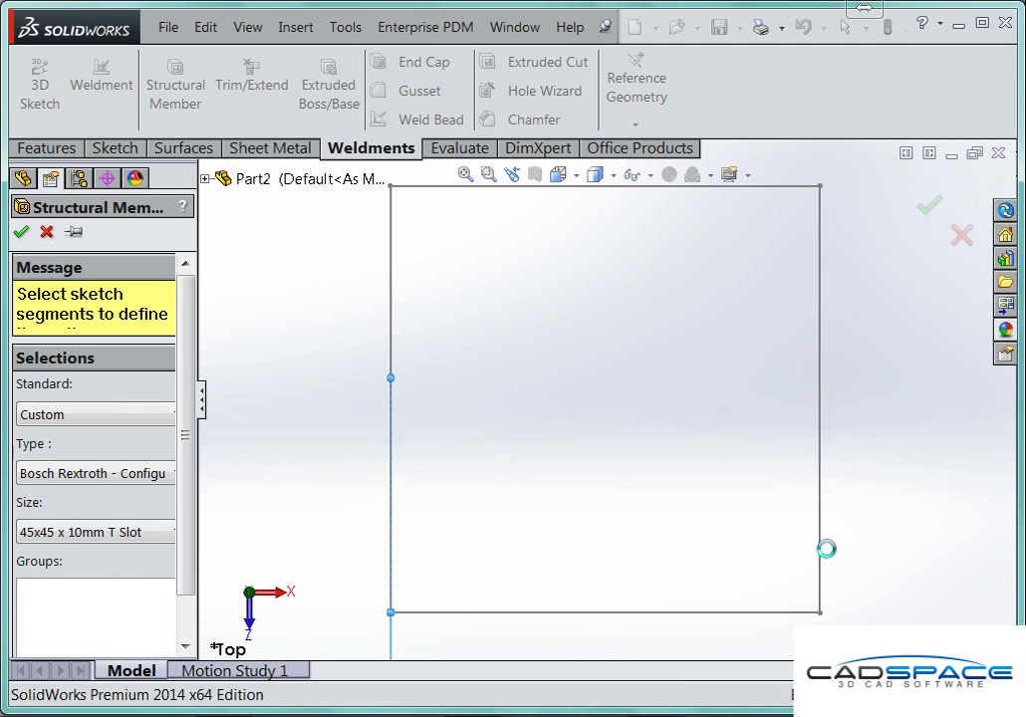
left_click(819, 556)
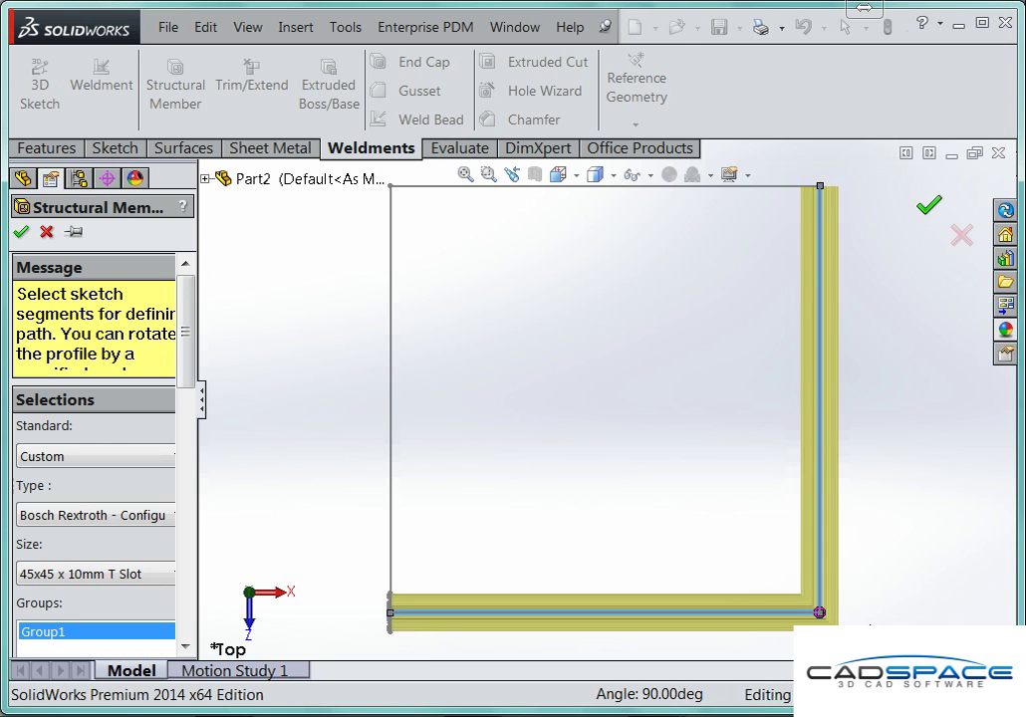
Accept Structural Member1, then orbit and zoom to inspect its mitred corner and profile end
key("Return")
middle_click_drag(867, 626, 652, 617)
scroll(652, 608, "down", 10)
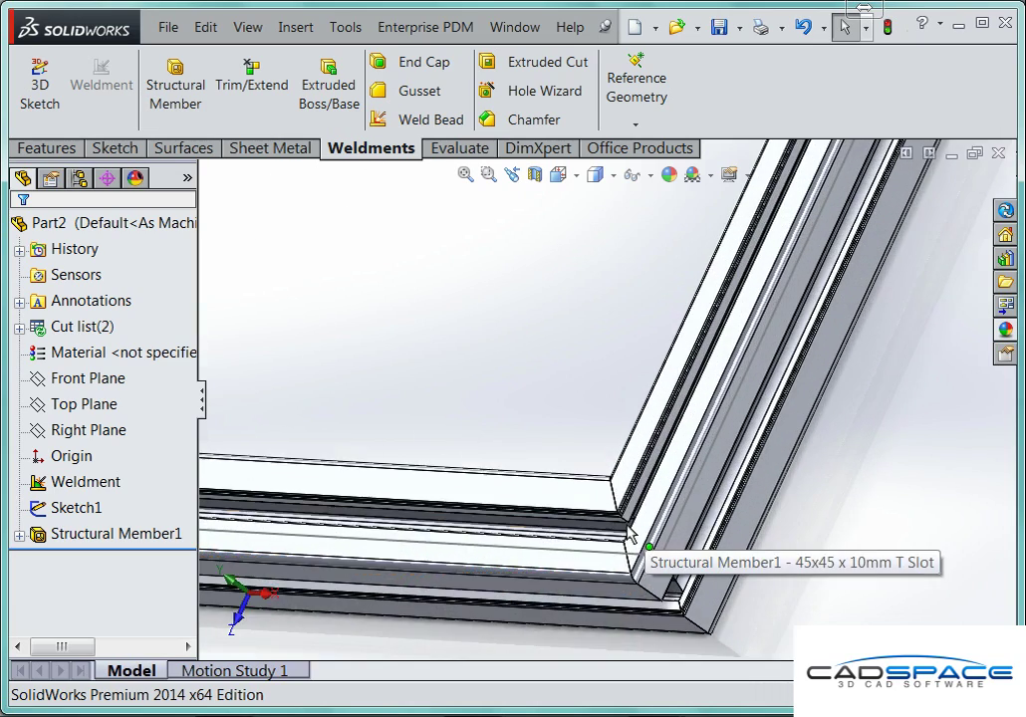
scroll(668, 583, "up", 5)
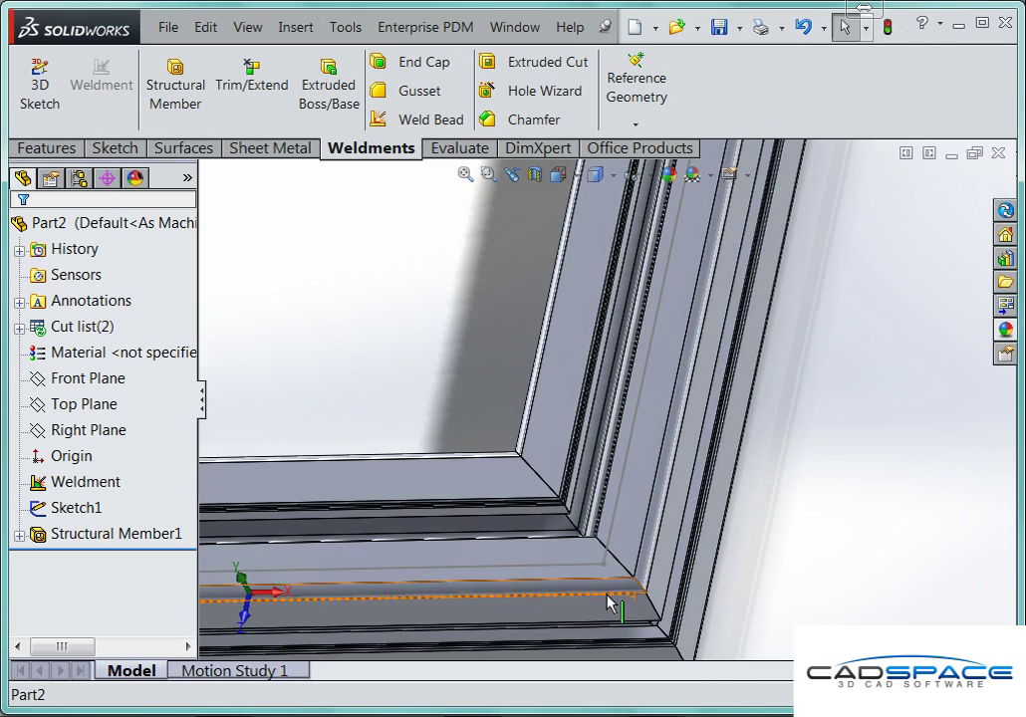
scroll(558, 599, "up", 5)
middle_click_drag(381, 495, 541, 423)
scroll(590, 460, "down", 5)
key("Escape")
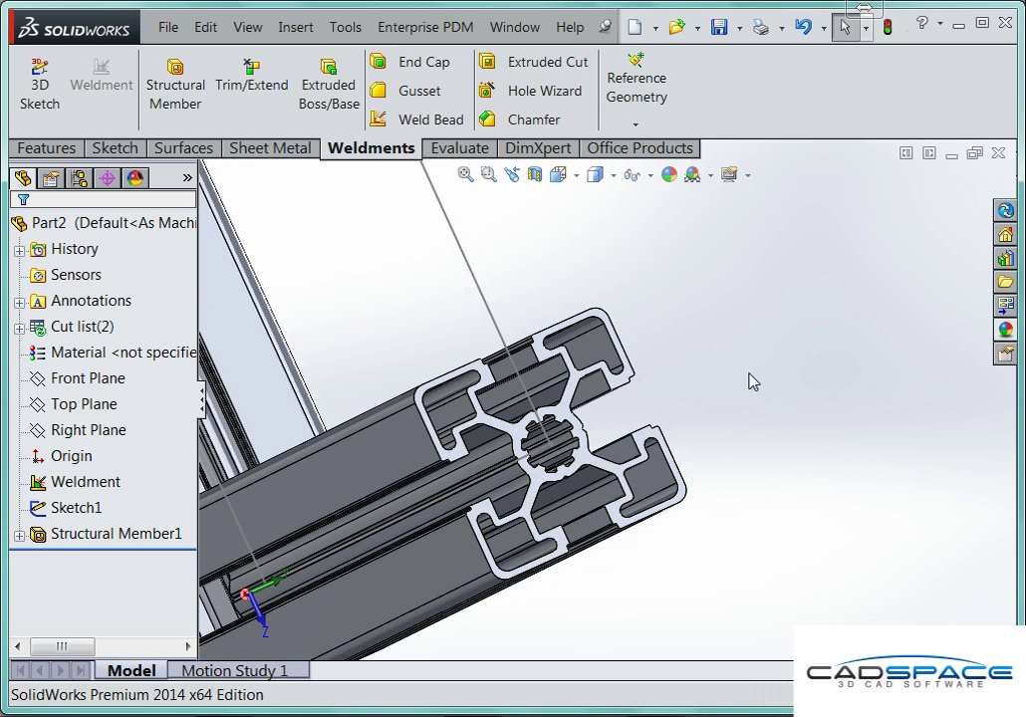